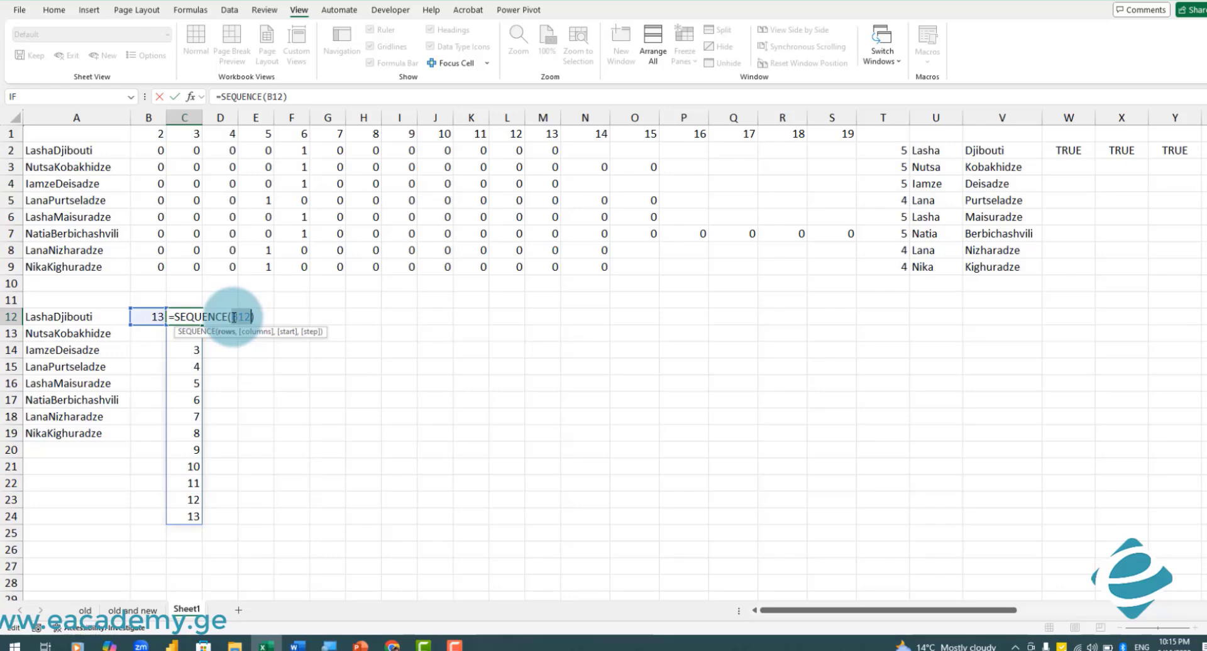
Change the formula in C12 to =SEQUENCE(,B12) and fill the B12 and C12 formulas down to row 19.
{"action": "type", "text": "1,"}
{"action": "key", "text": "Return"}
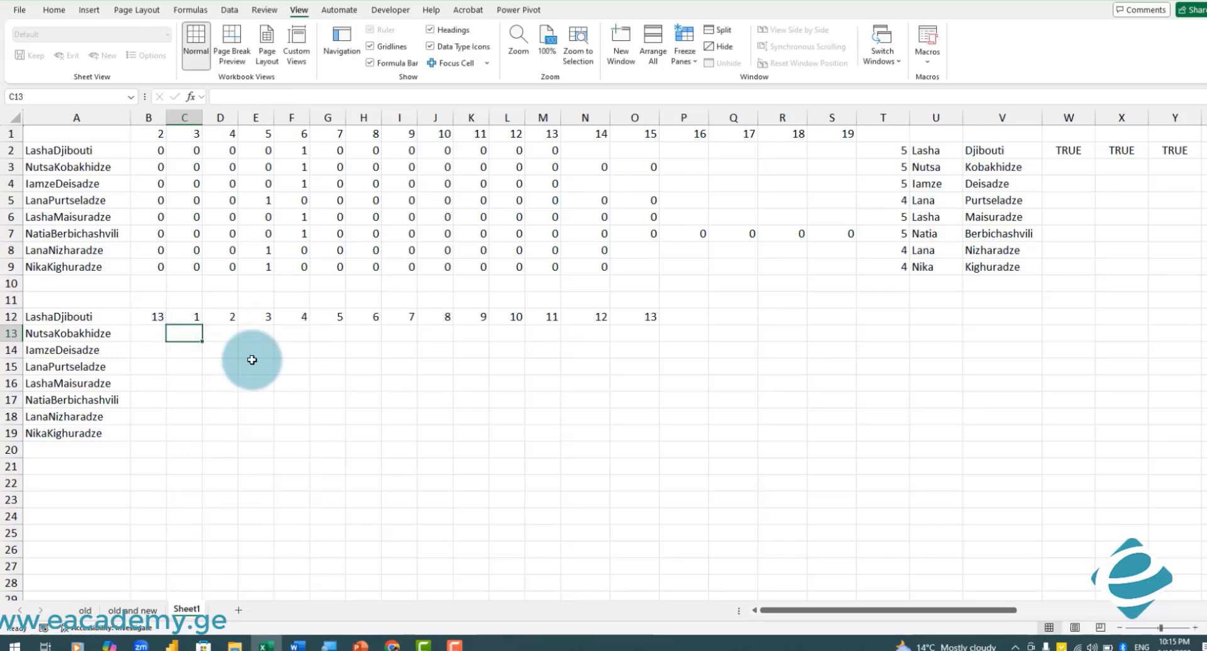
{"action": "left_click", "coordinate": [155, 317]}
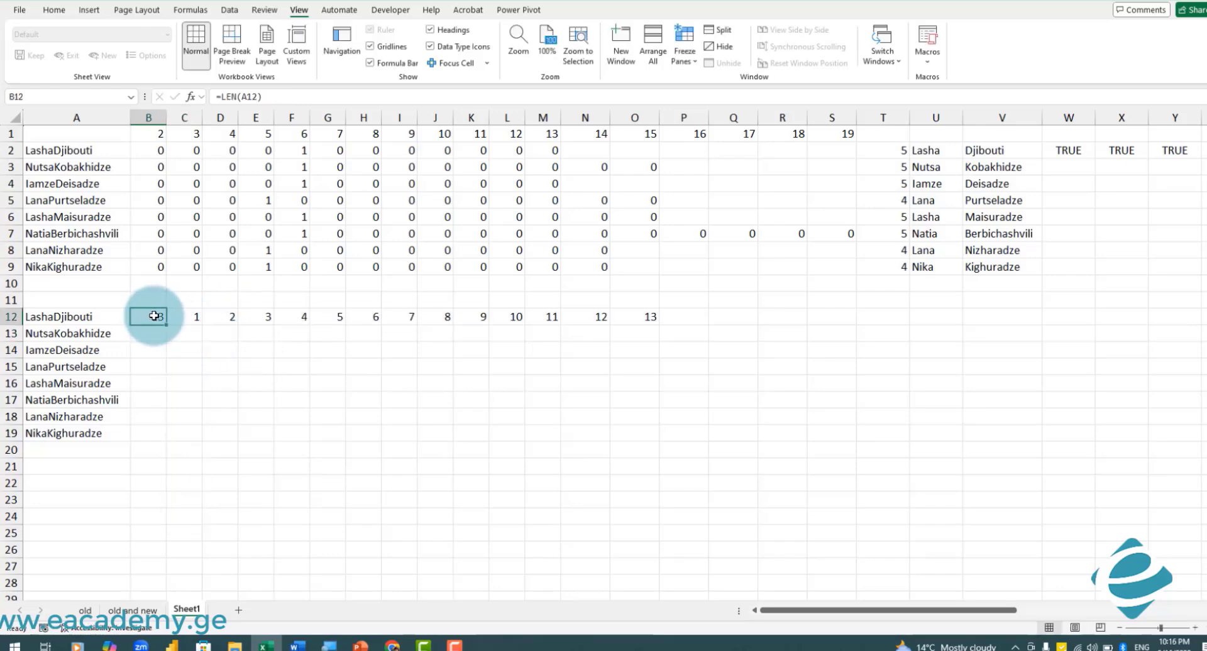
{"action": "double_click", "coordinate": [167, 321]}
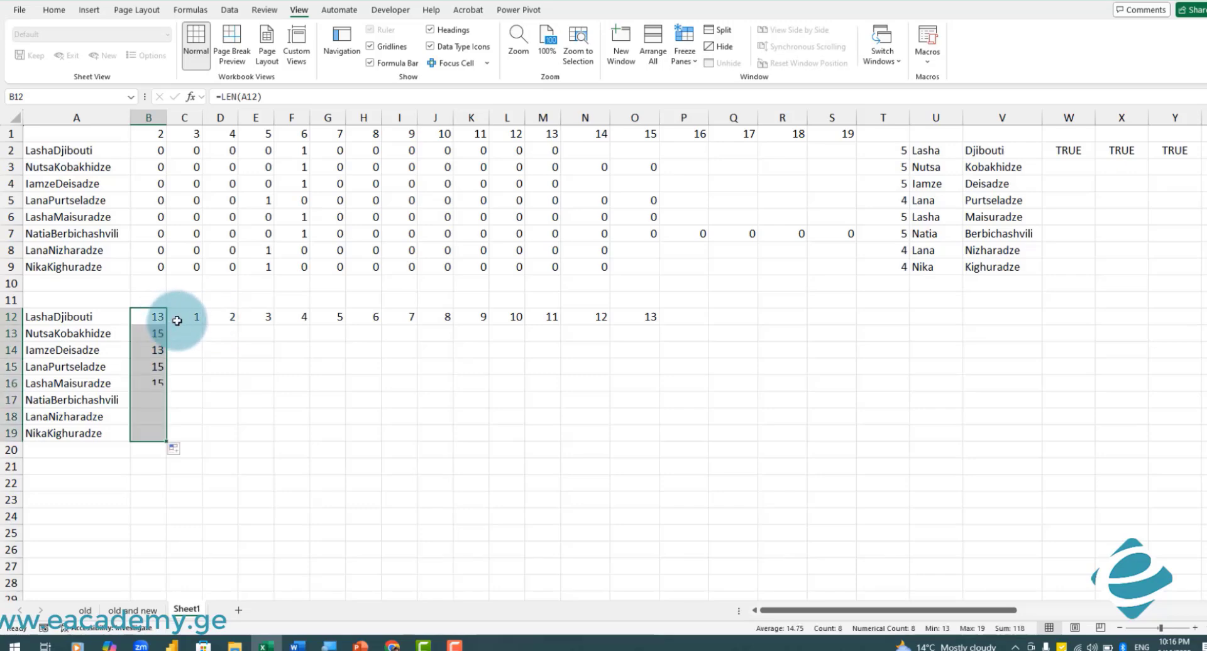
{"action": "left_click", "coordinate": [196, 318]}
{"action": "left_click_drag", "start_coordinate": [203, 325], "coordinate": [202, 434]}
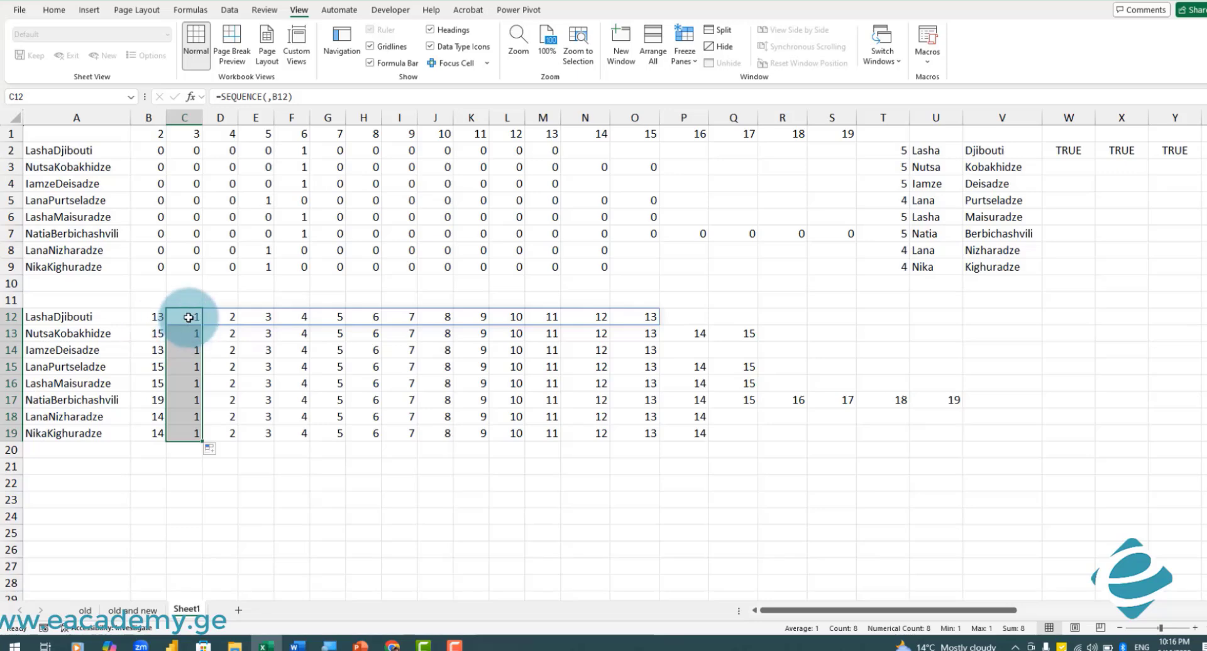
Replace the B12 reference in C12 with LEN(A12), giving =SEQUENCE(,LEN(A12)), and fill the formula down to C19.
{"action": "left_click", "coordinate": [190, 317]}
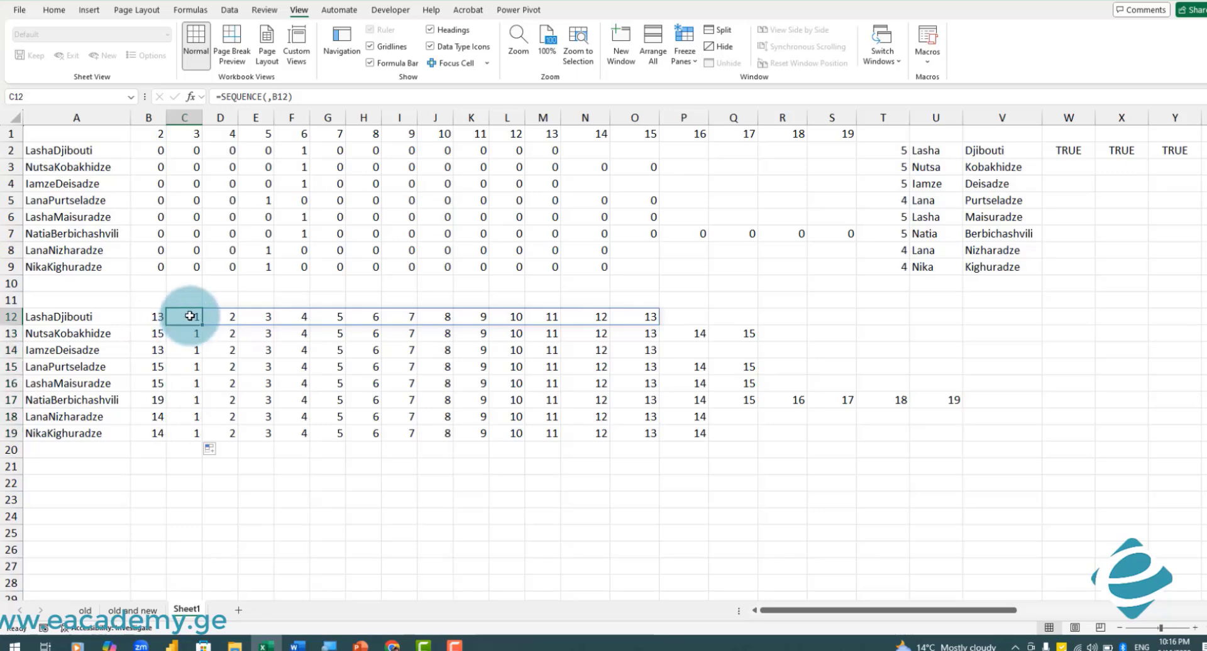
{"action": "double_click", "coordinate": [153, 317]}
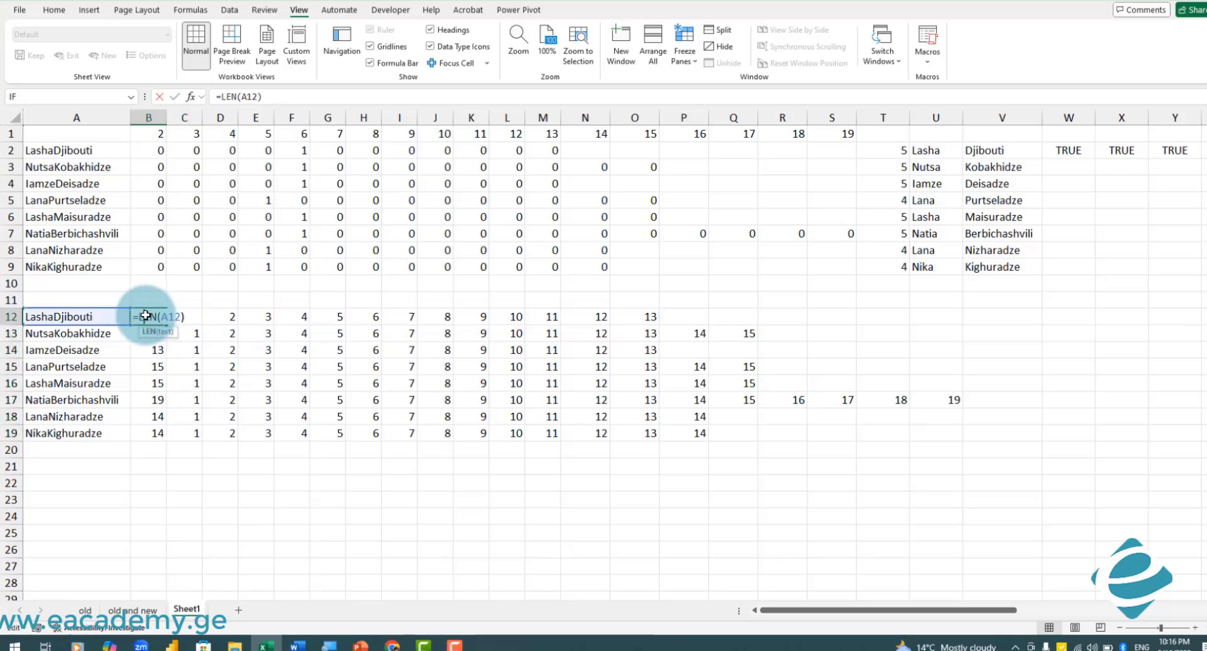
{"action": "left_click", "coordinate": [188, 316]}
{"action": "double_click", "coordinate": [186, 316]}
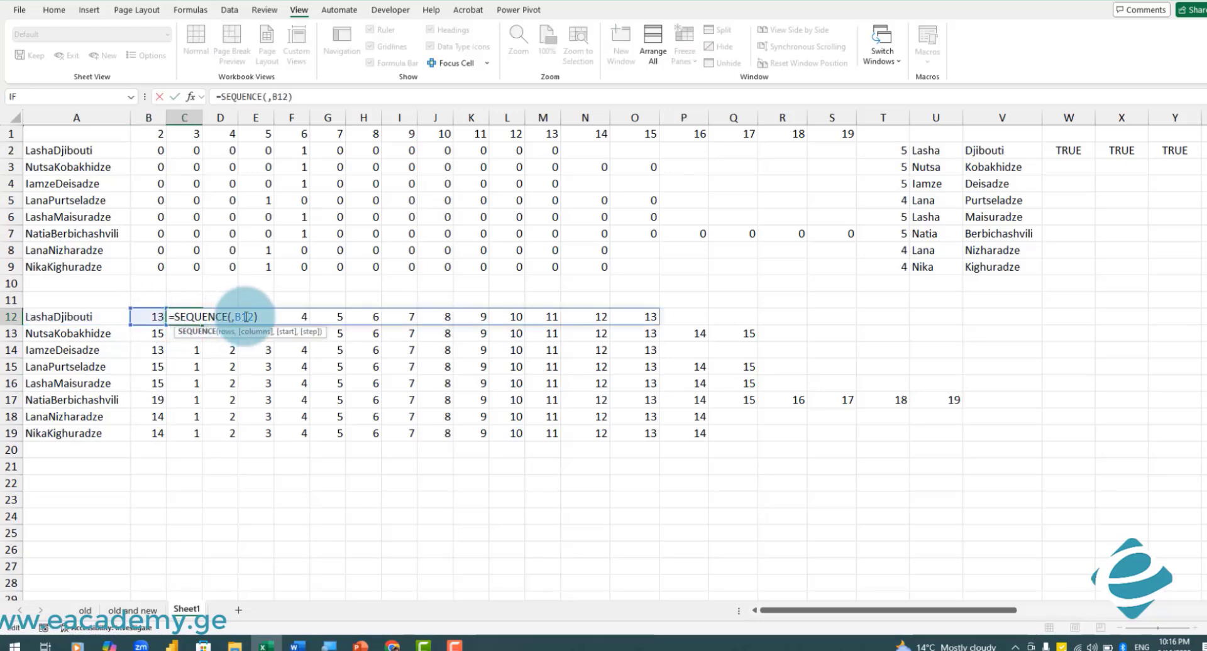
{"action": "left_click", "coordinate": [246, 316]}
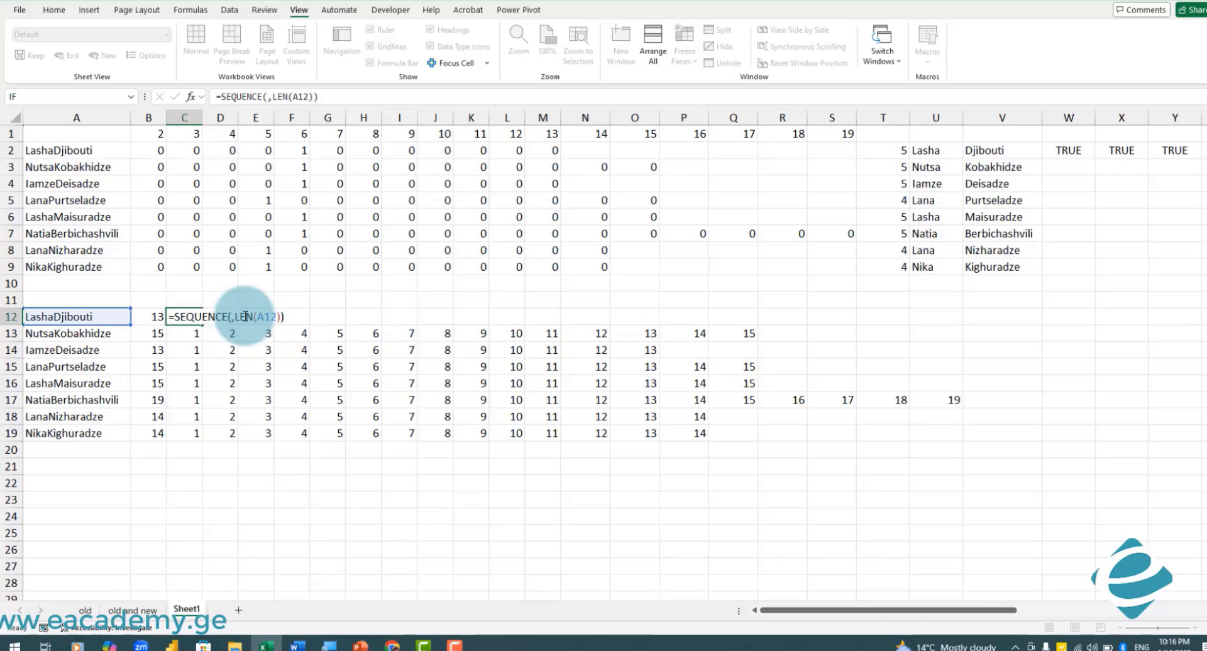
{"action": "key", "text": "Return"}
{"action": "left_click_drag", "start_coordinate": [195, 317], "coordinate": [197, 434]}
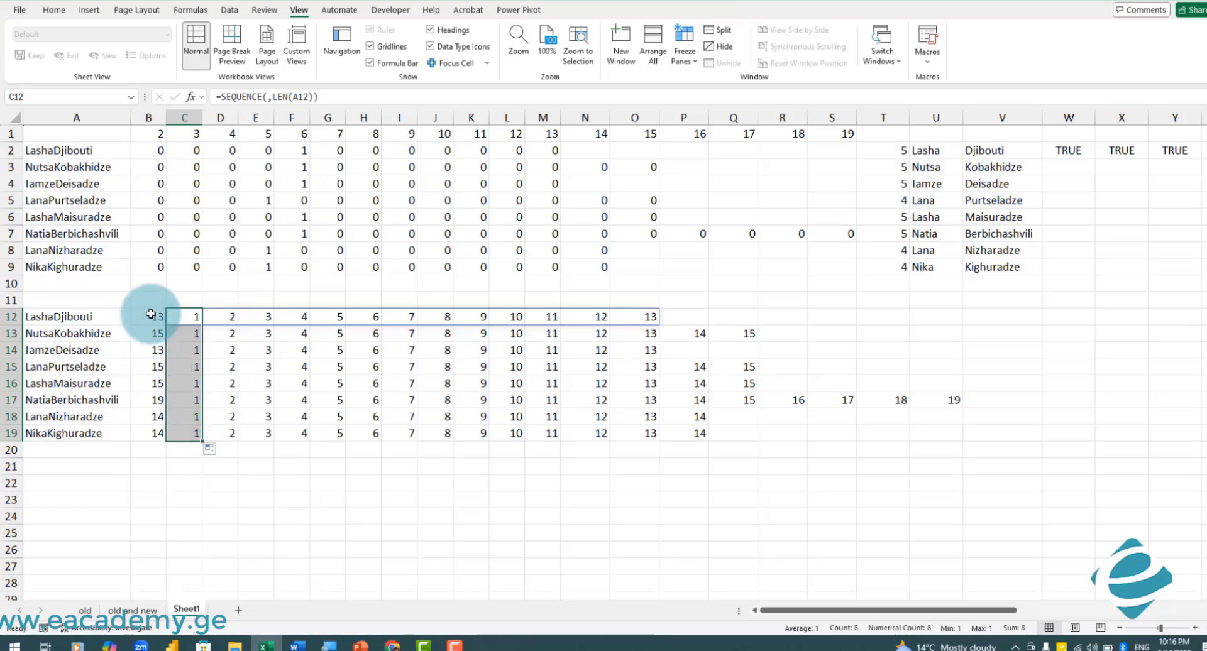
Clear the helper length formulas from B12:B19.
{"action": "left_click_drag", "start_coordinate": [161, 316], "coordinate": [163, 436]}
{"action": "key", "text": "Delete"}
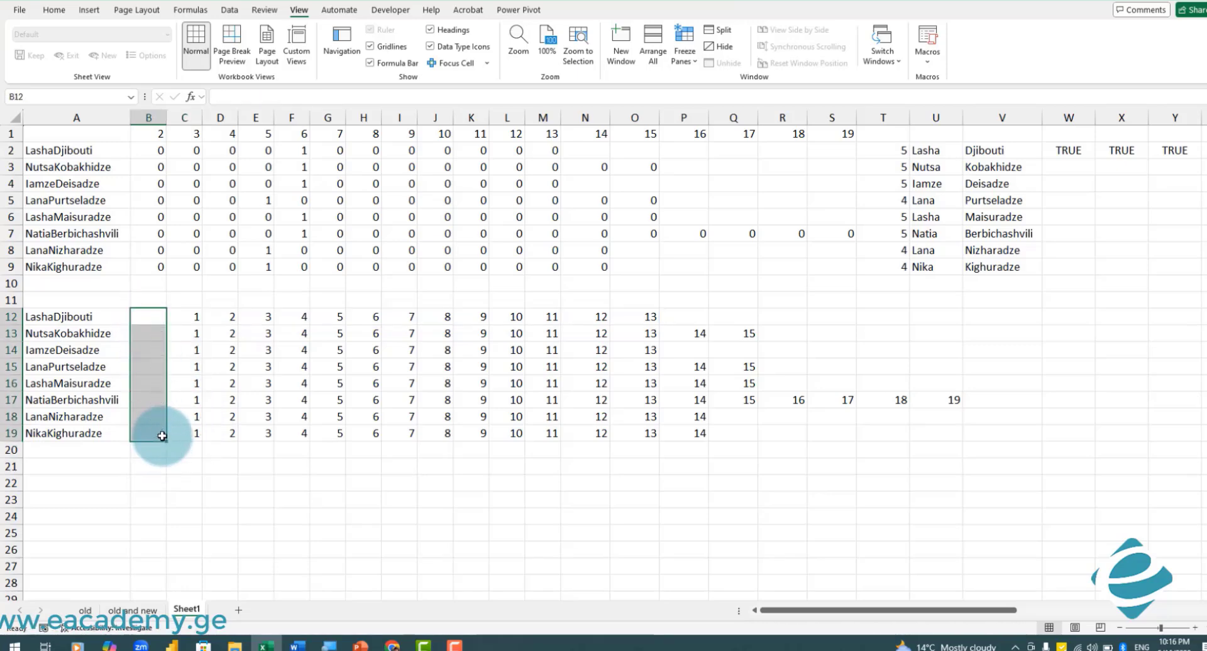
Extend the formula in C12 to =MID(A12,SEQUENCE(,LEN(A12))+1,1) and fill it down to C19.
{"action": "left_click", "coordinate": [178, 318]}
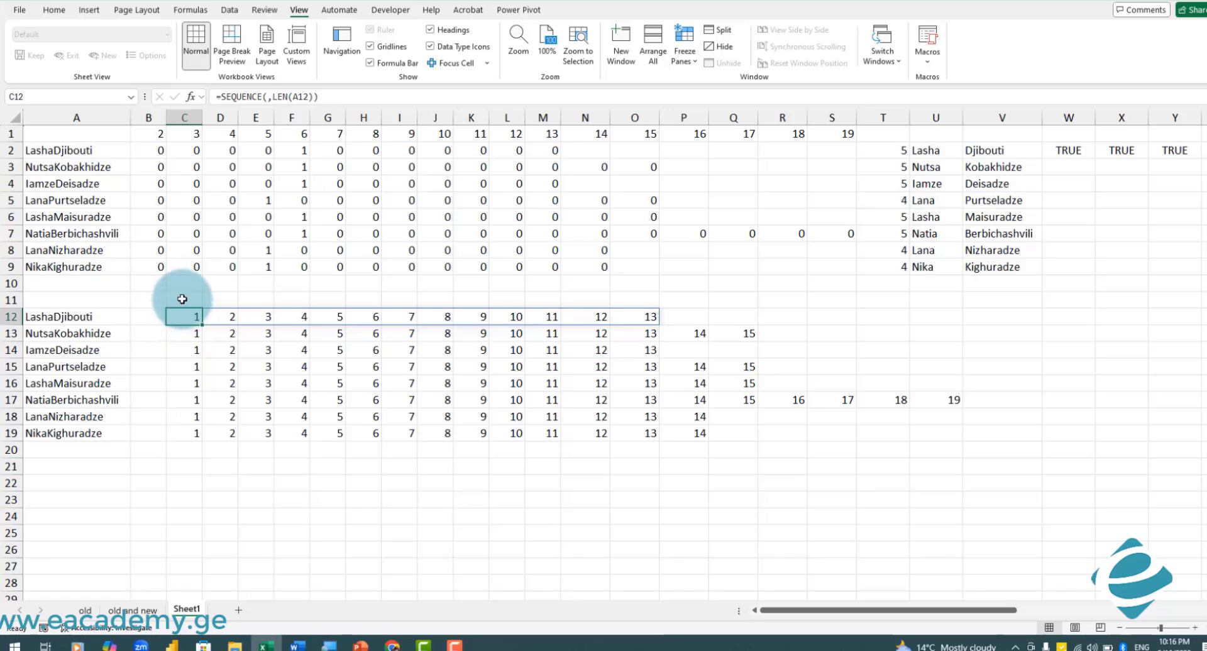
{"action": "double_click", "coordinate": [177, 316]}
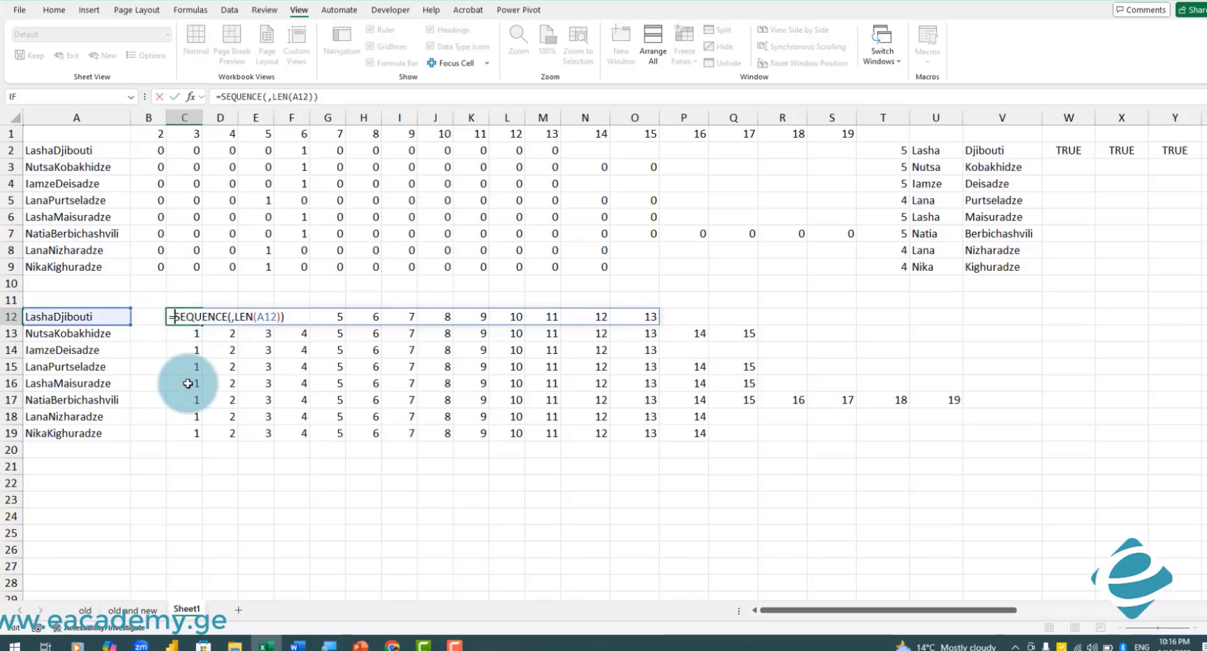
{"action": "type", "text": "mid"}
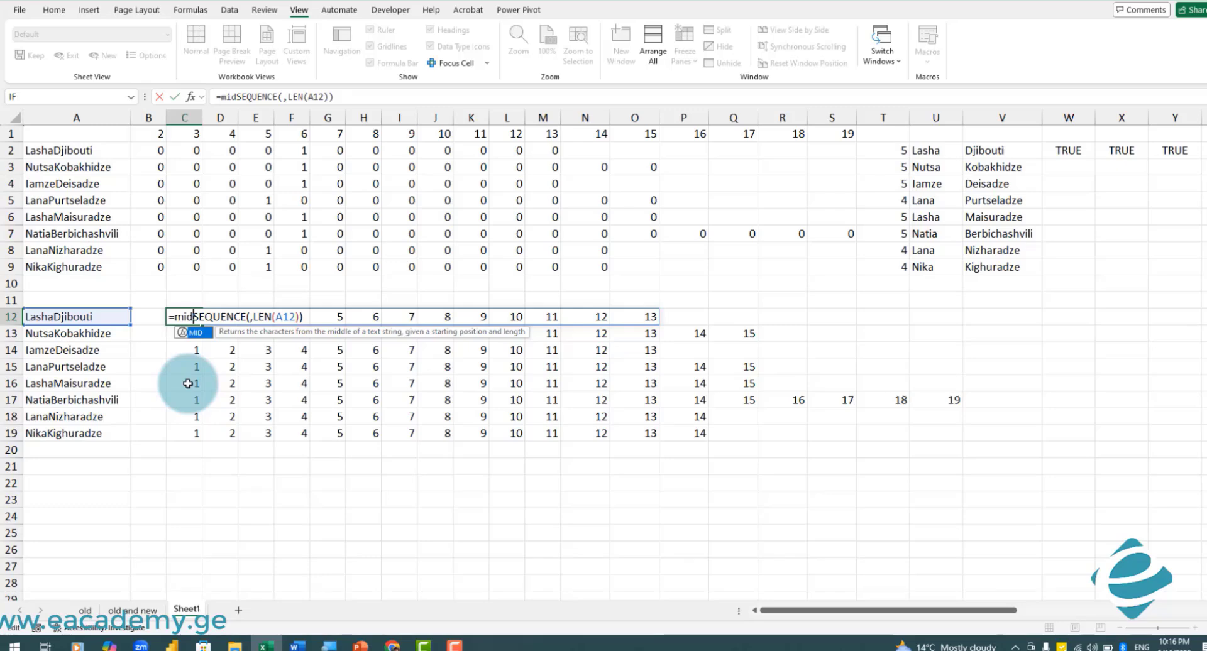
{"action": "type", "text": "("}
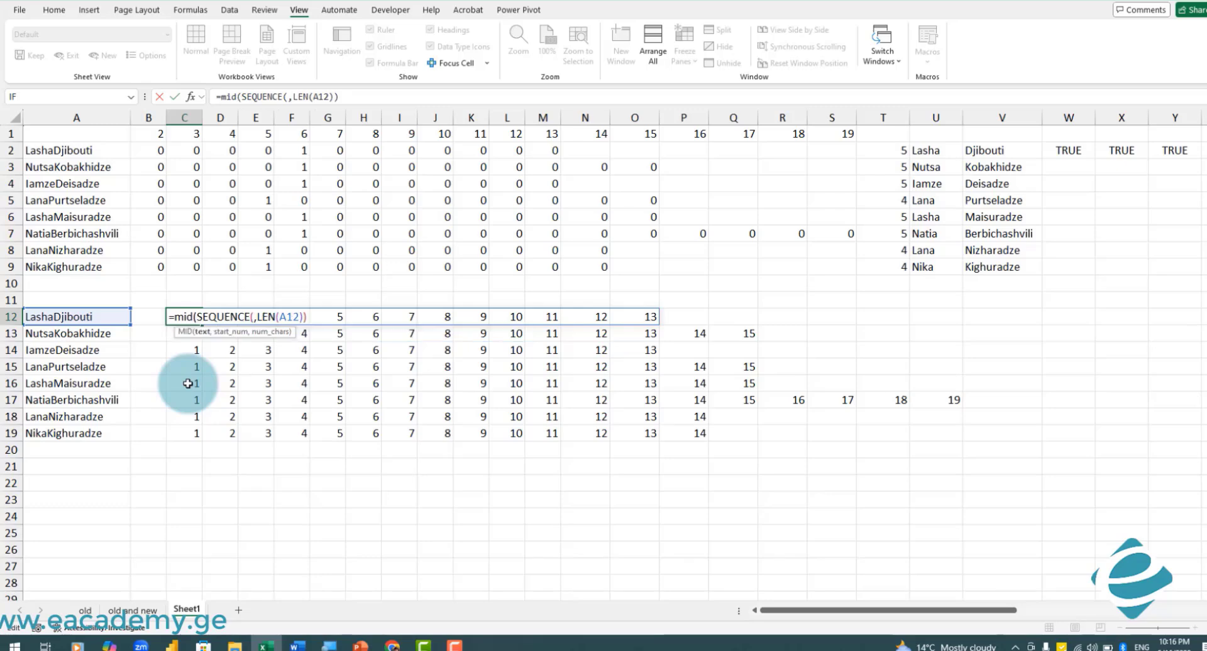
{"action": "left_click", "coordinate": [98, 317]}
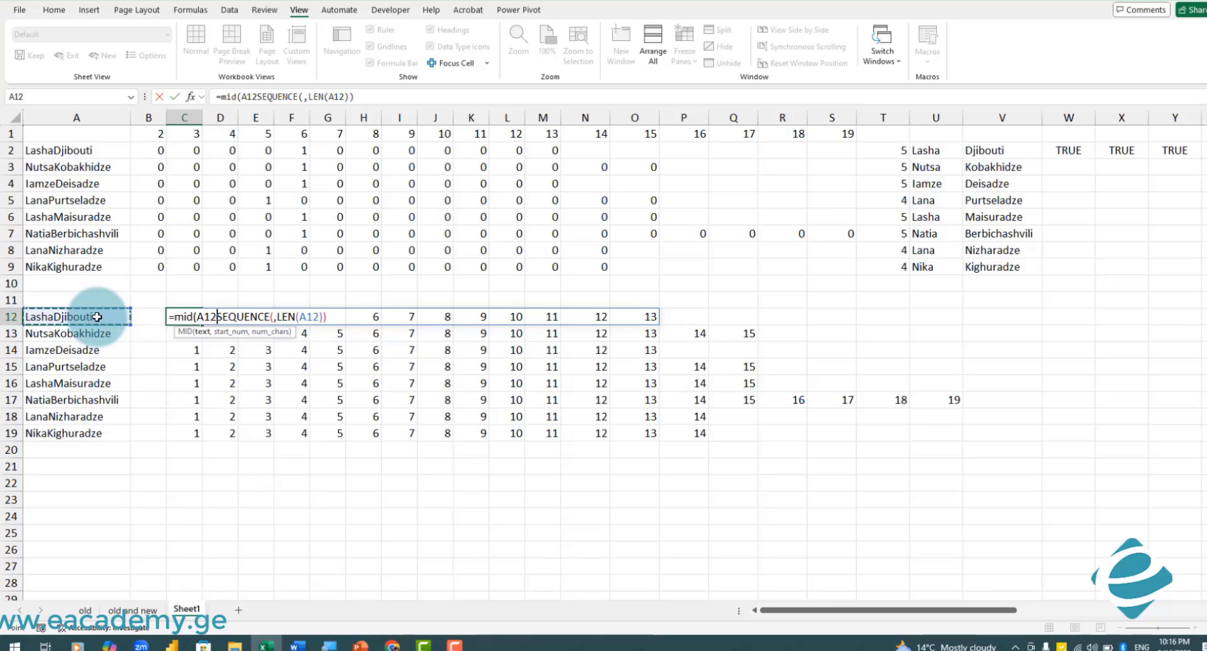
{"action": "type", "text": ","}
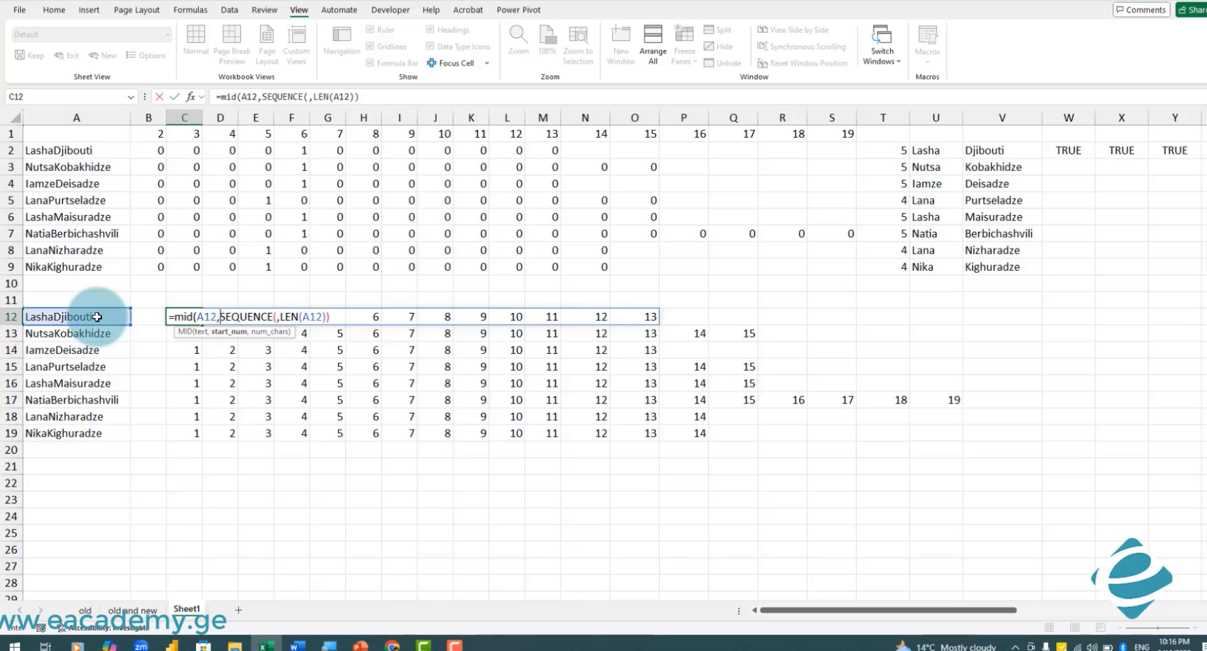
{"action": "left_click", "coordinate": [333, 316]}
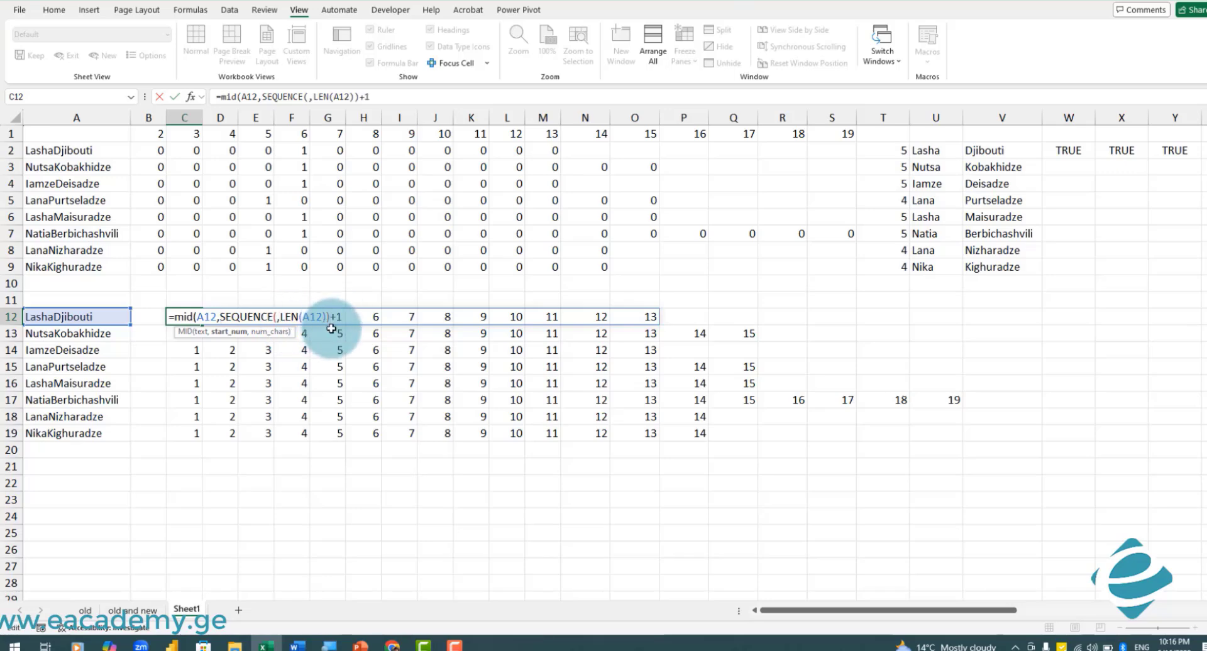
{"action": "type", "text": ","}
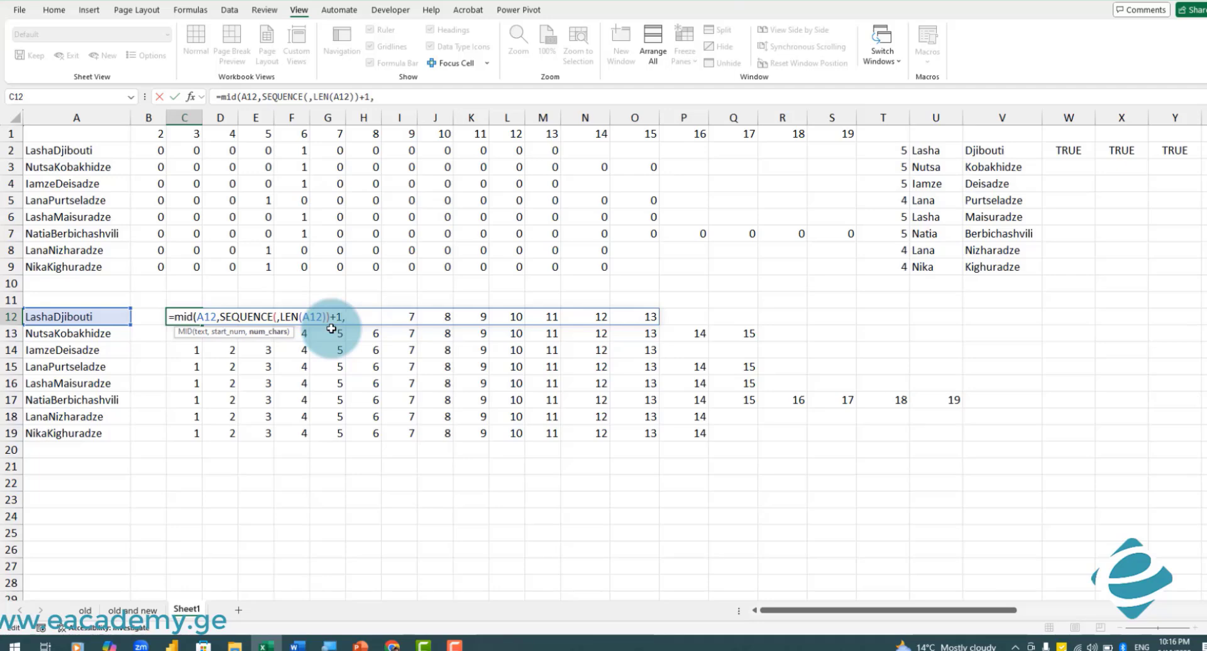
{"action": "type", "text": "1)"}
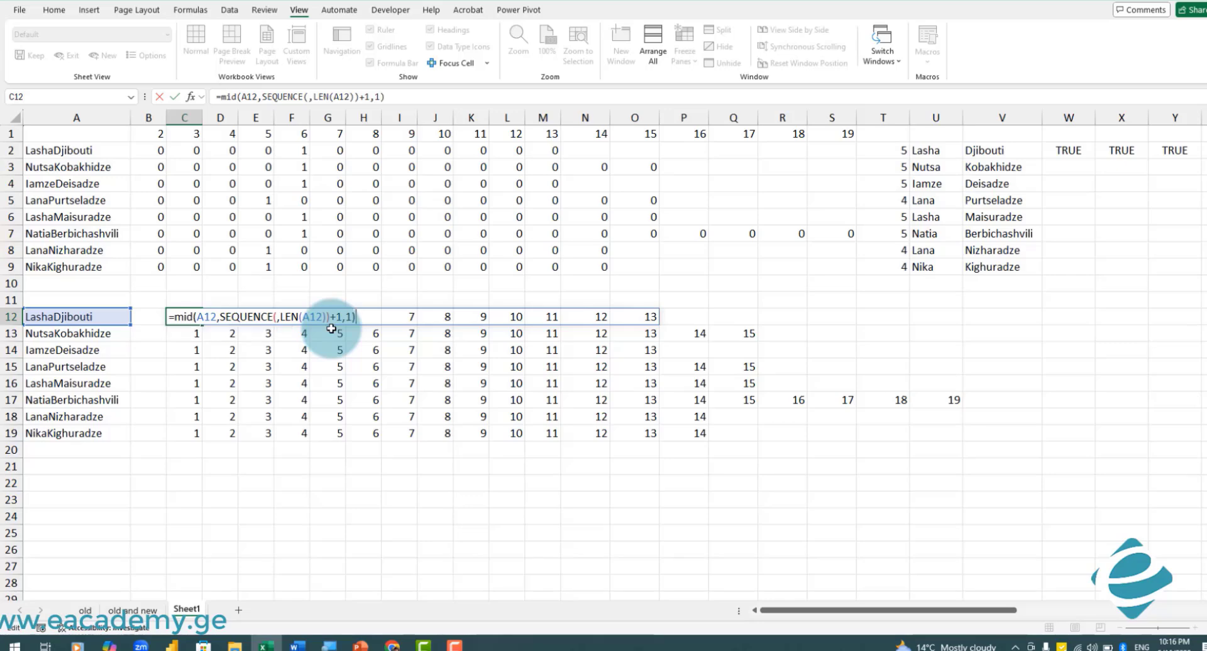
{"action": "key", "text": "Return"}
{"action": "left_click_drag", "start_coordinate": [171, 318], "coordinate": [201, 439]}
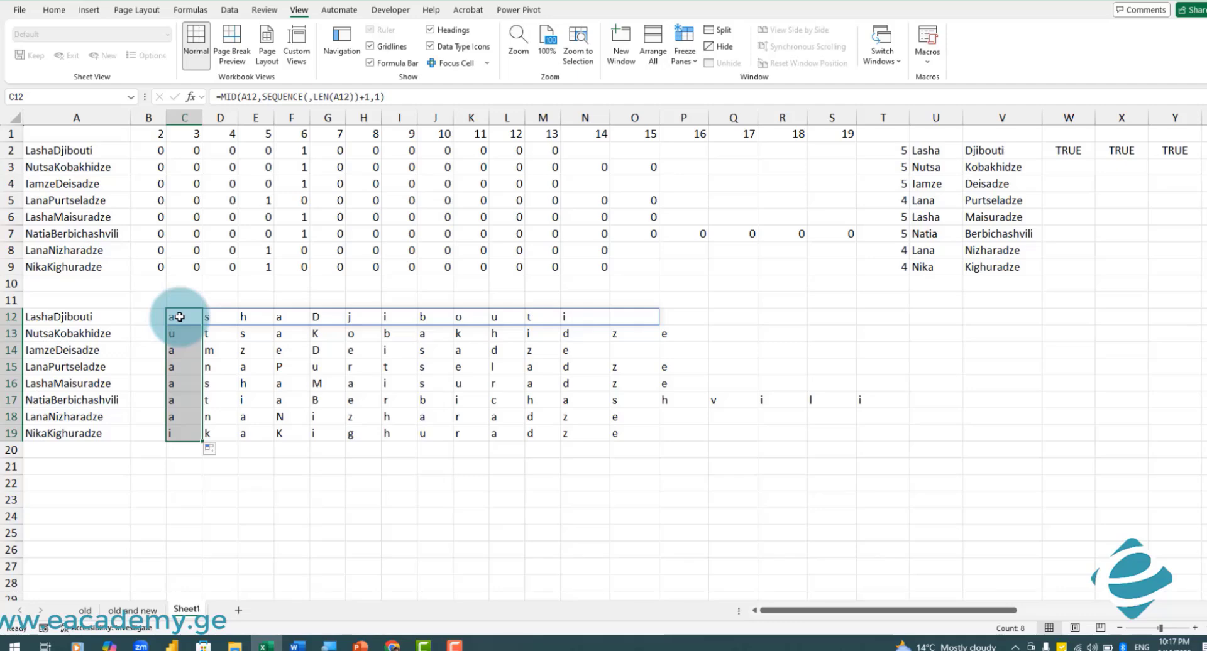
Wrap the C12 formula in CODE as =CODE(MID(A12,SEQUENCE(,LEN(A12))+1,1)) and fill it down to C19.
{"action": "double_click", "coordinate": [179, 317]}
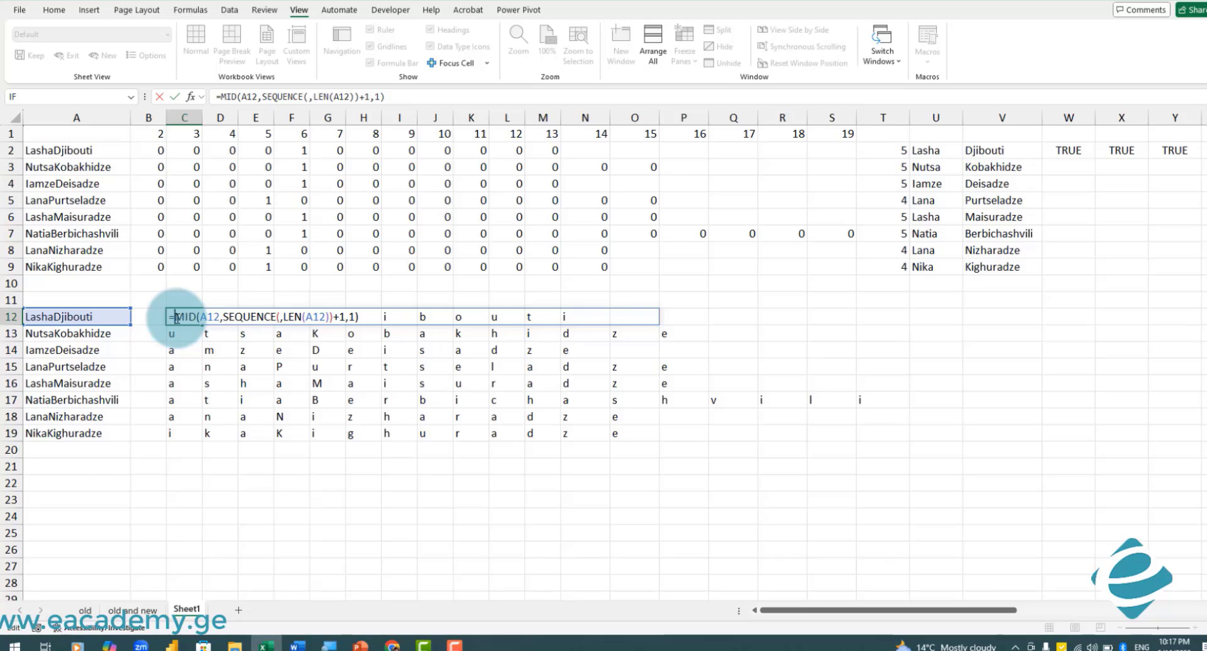
{"action": "type", "text": "code"}
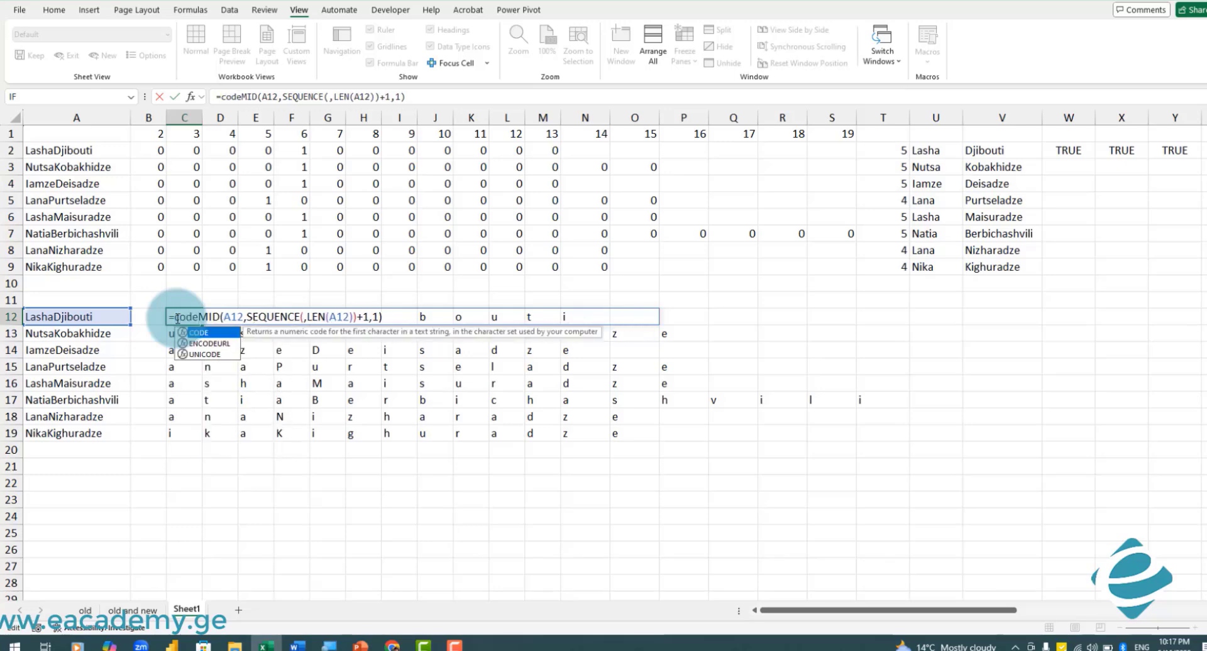
{"action": "key", "text": "Tab"}
{"action": "key", "text": "Return"}
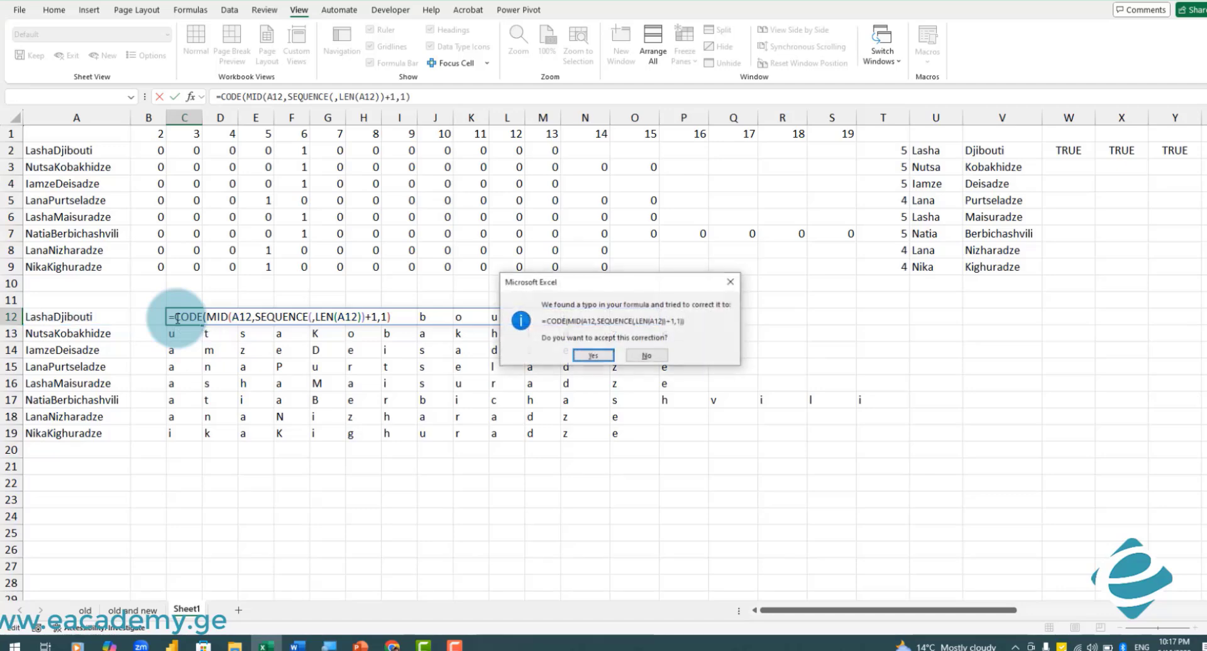
{"action": "key", "text": "Return"}
{"action": "left_click_drag", "start_coordinate": [178, 317], "coordinate": [638, 317]}
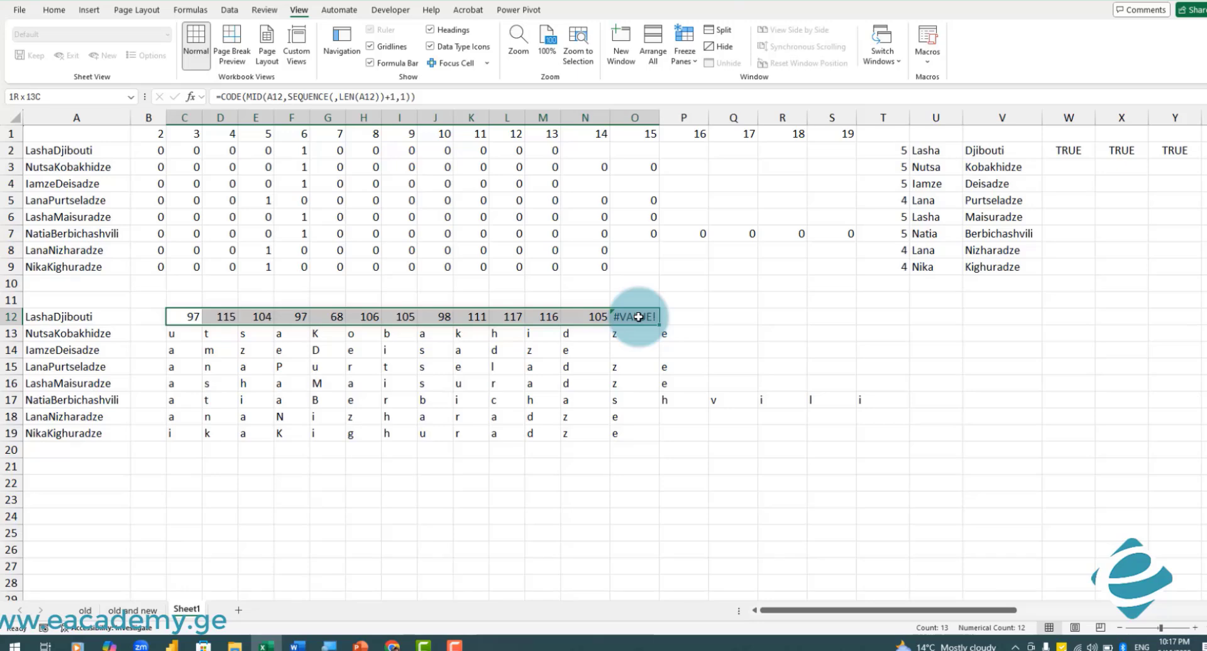
{"action": "left_click", "coordinate": [192, 317]}
{"action": "left_click_drag", "start_coordinate": [202, 324], "coordinate": [205, 441]}
Change LEN(A12) to LEN(A12)-1 inside the SEQUENCE part of C12's formula and fill it down to C19.
{"action": "double_click", "coordinate": [108, 321]}
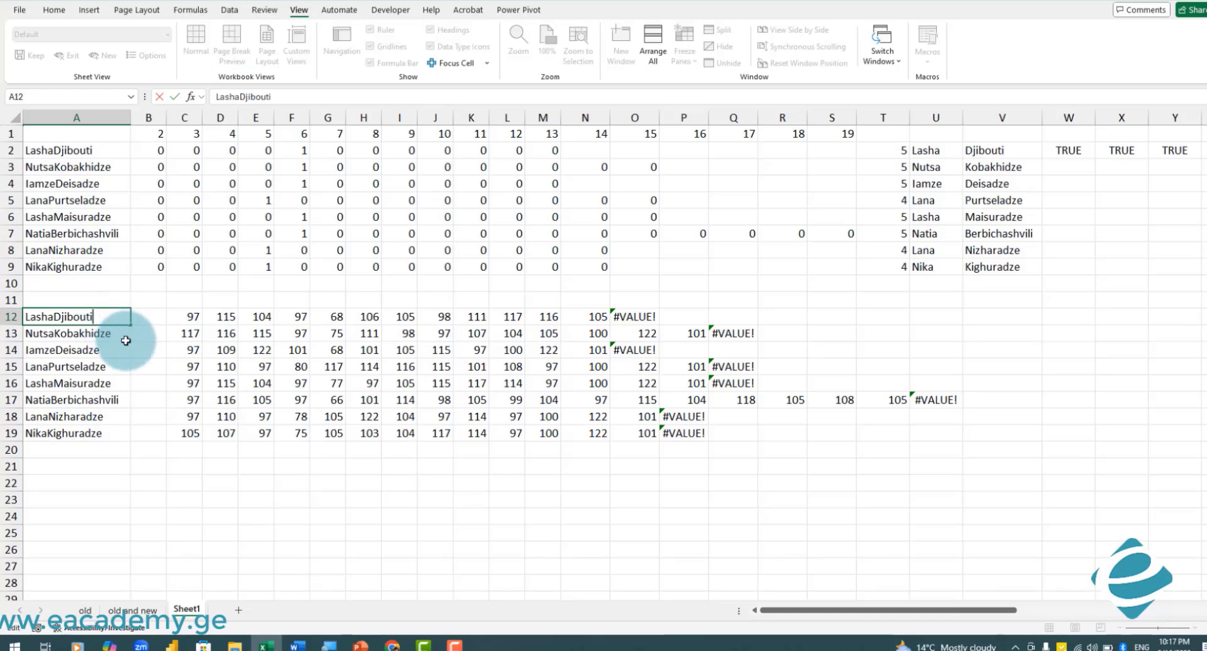
{"action": "left_click", "coordinate": [189, 316]}
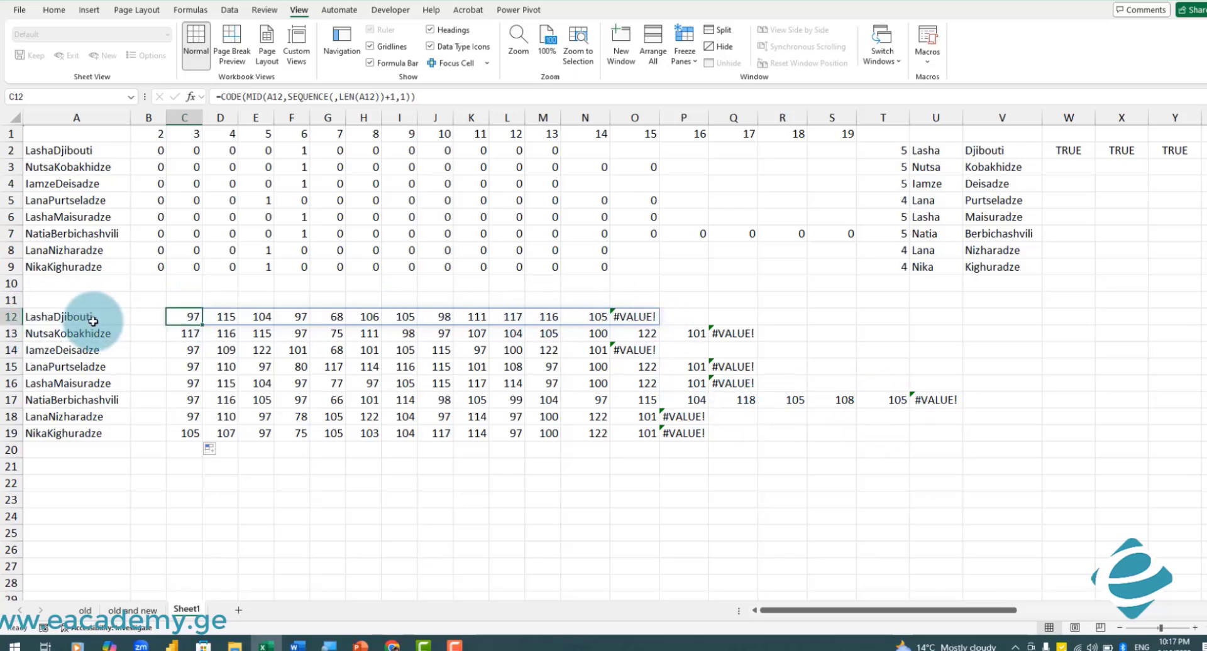
{"action": "double_click", "coordinate": [186, 319]}
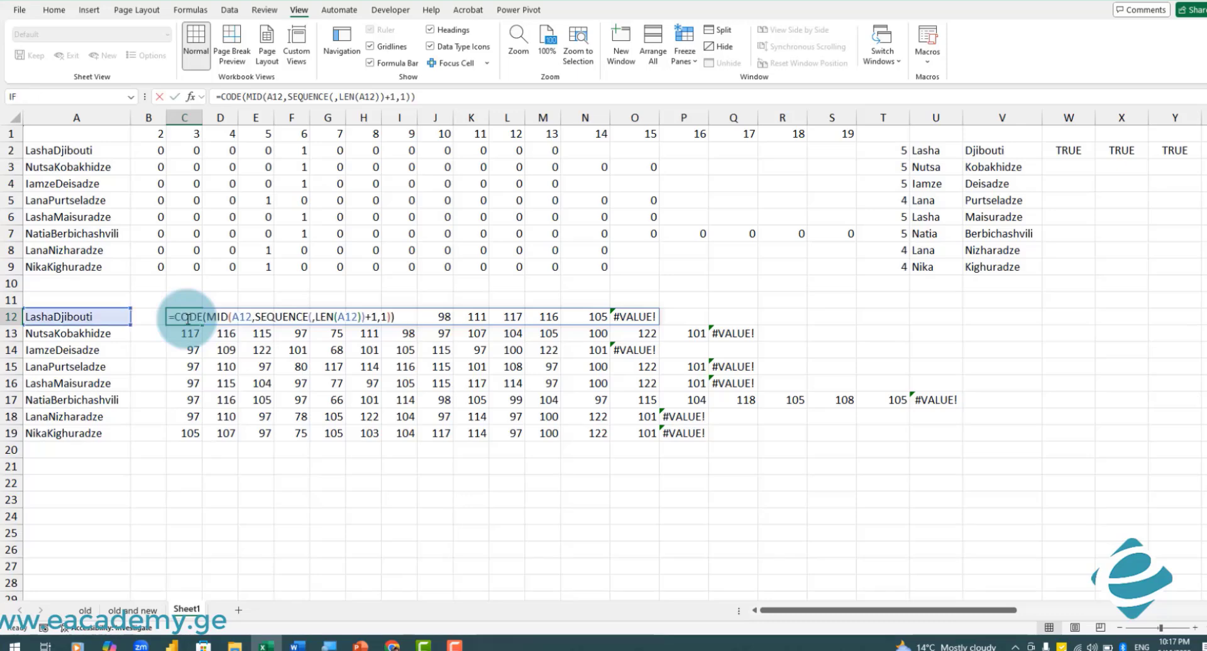
{"action": "left_click", "coordinate": [359, 317]}
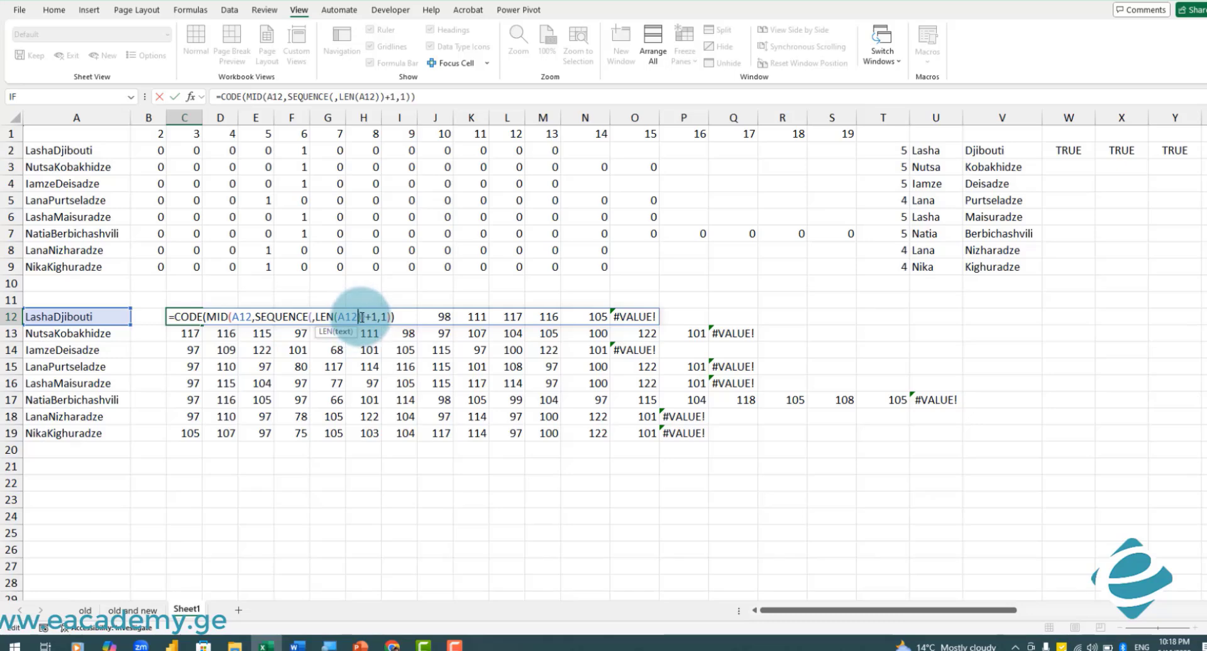
{"action": "left_click", "coordinate": [362, 318]}
{"action": "type", "text": "-1"}
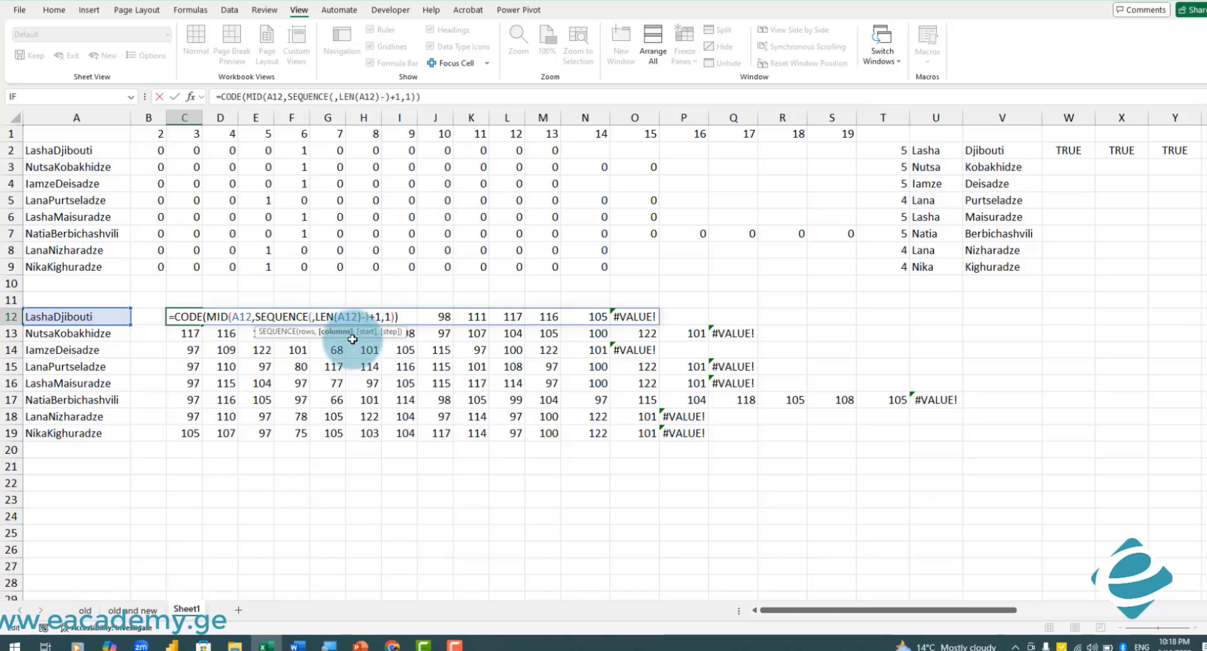
{"action": "key", "text": "Return"}
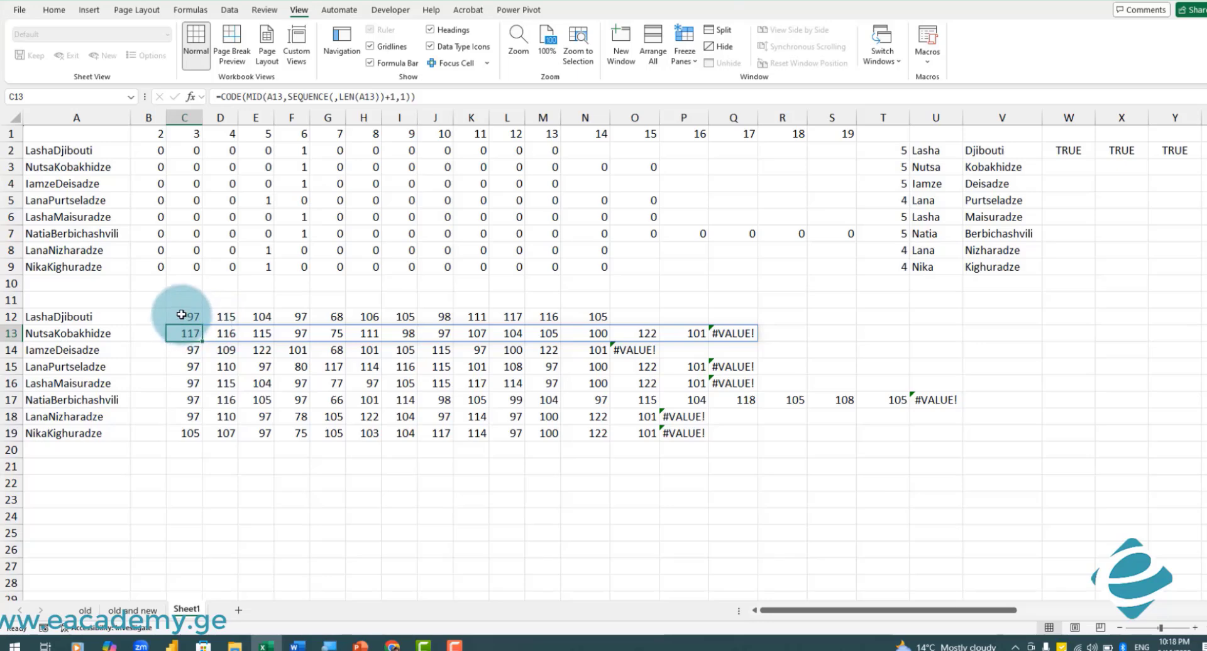
{"action": "left_click", "coordinate": [188, 318]}
{"action": "left_click_drag", "start_coordinate": [202, 325], "coordinate": [204, 435]}
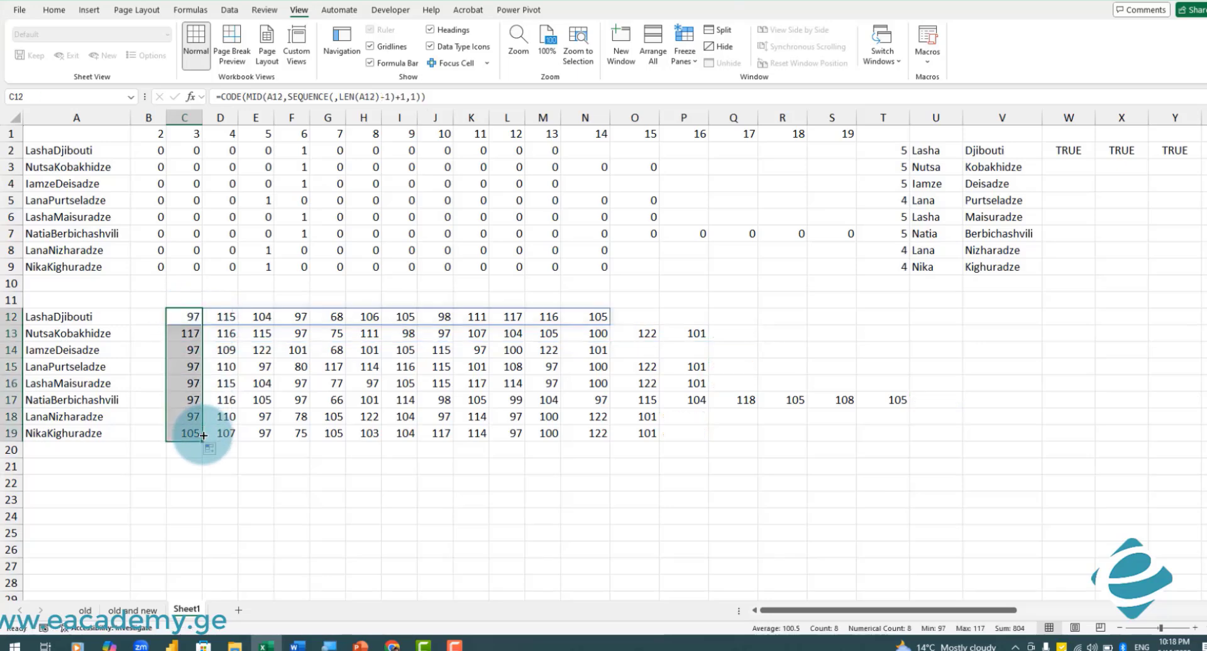
Append the comparison <=90 to the CODE formula in C12 and fill it down to C19.
{"action": "double_click", "coordinate": [177, 318]}
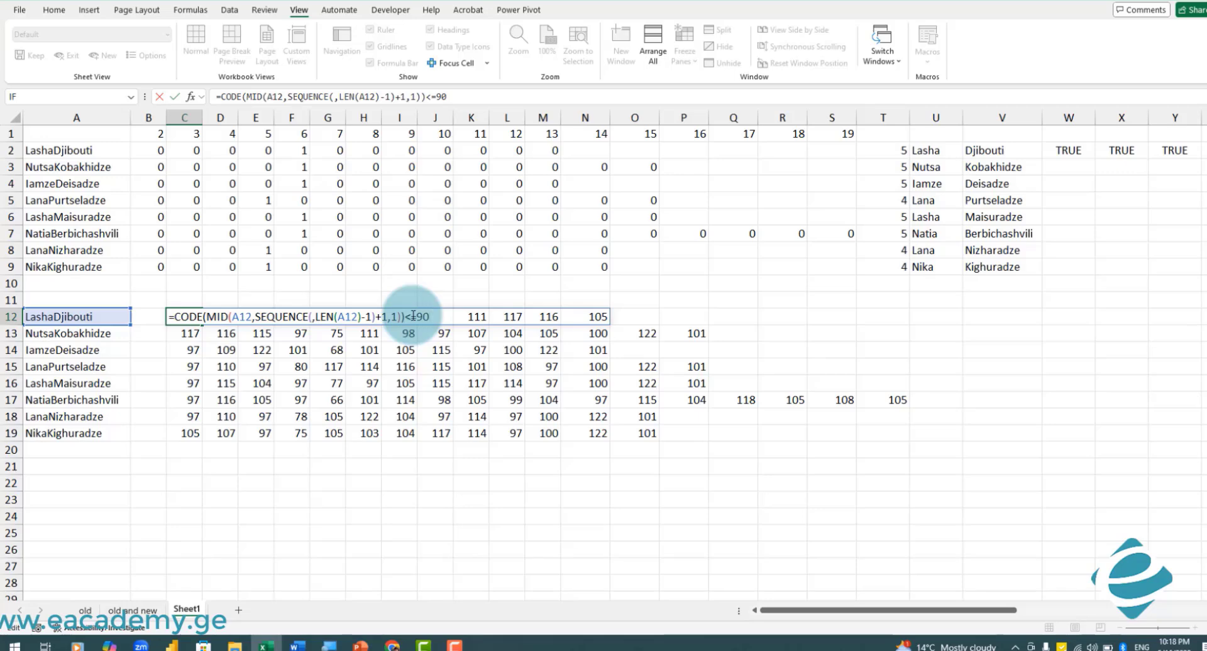
{"action": "key", "text": "Return"}
{"action": "left_click", "coordinate": [189, 317]}
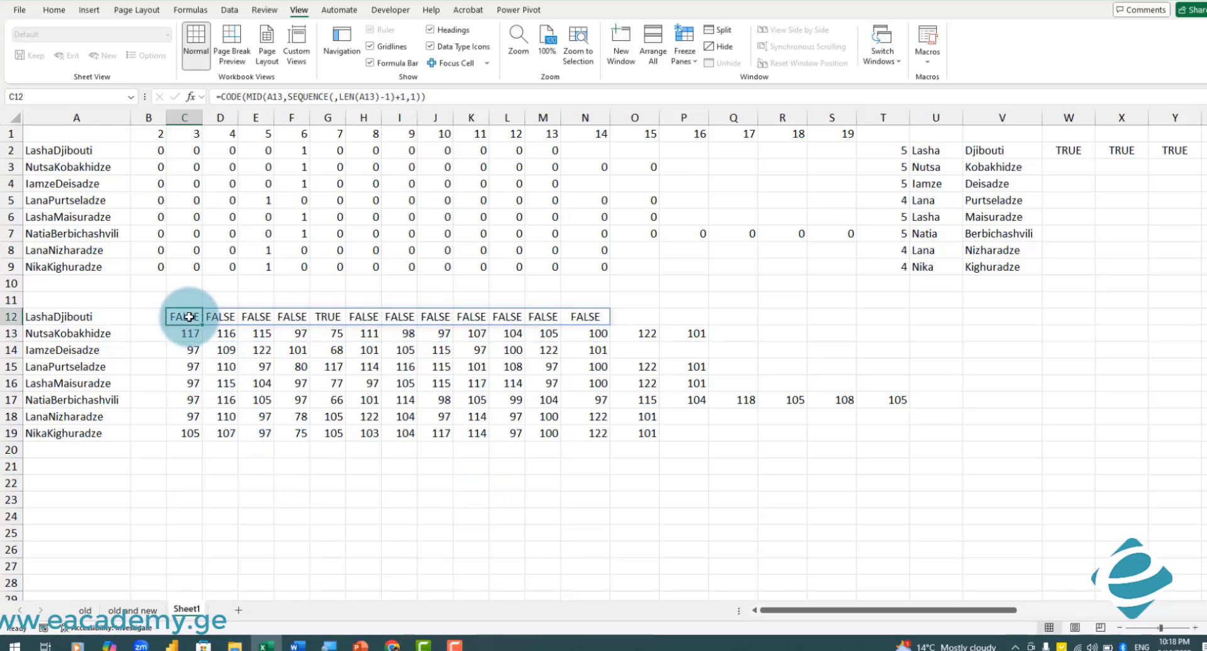
{"action": "left_click_drag", "start_coordinate": [201, 324], "coordinate": [191, 438]}
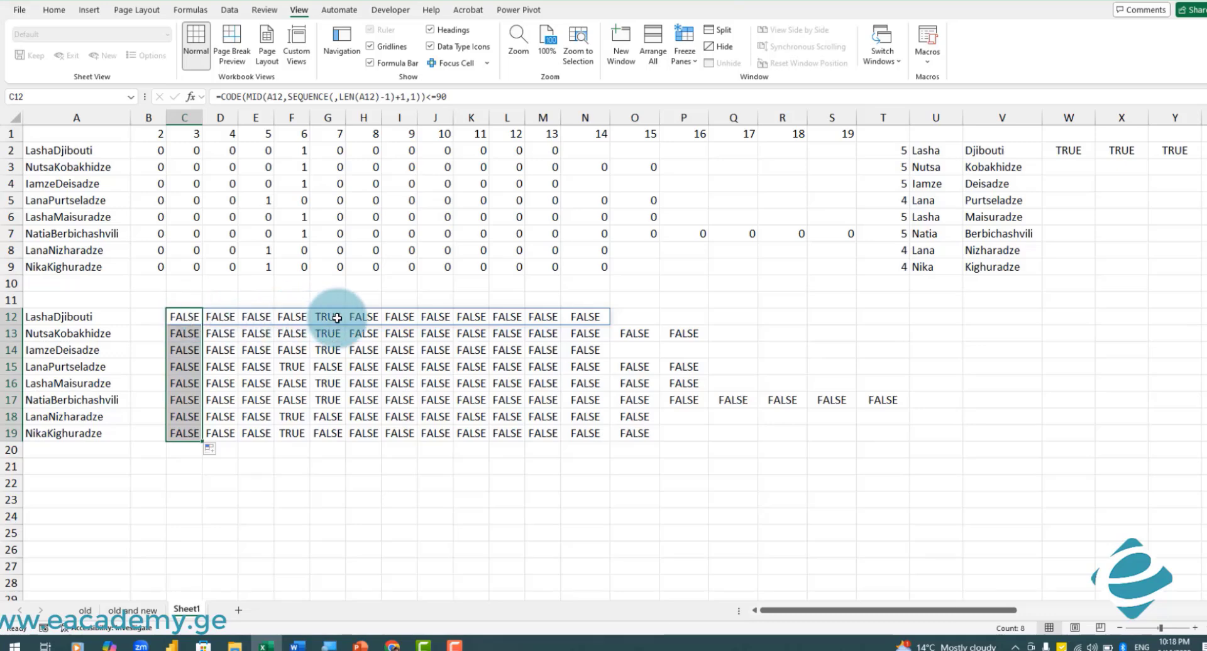
Wrap the C12 formula as =MATCH(TRUE,CODE(MID(A12,SEQUENCE(,LEN(A12)-1)+1,1))<=90,0) and fill it down to C19.
{"action": "double_click", "coordinate": [171, 317]}
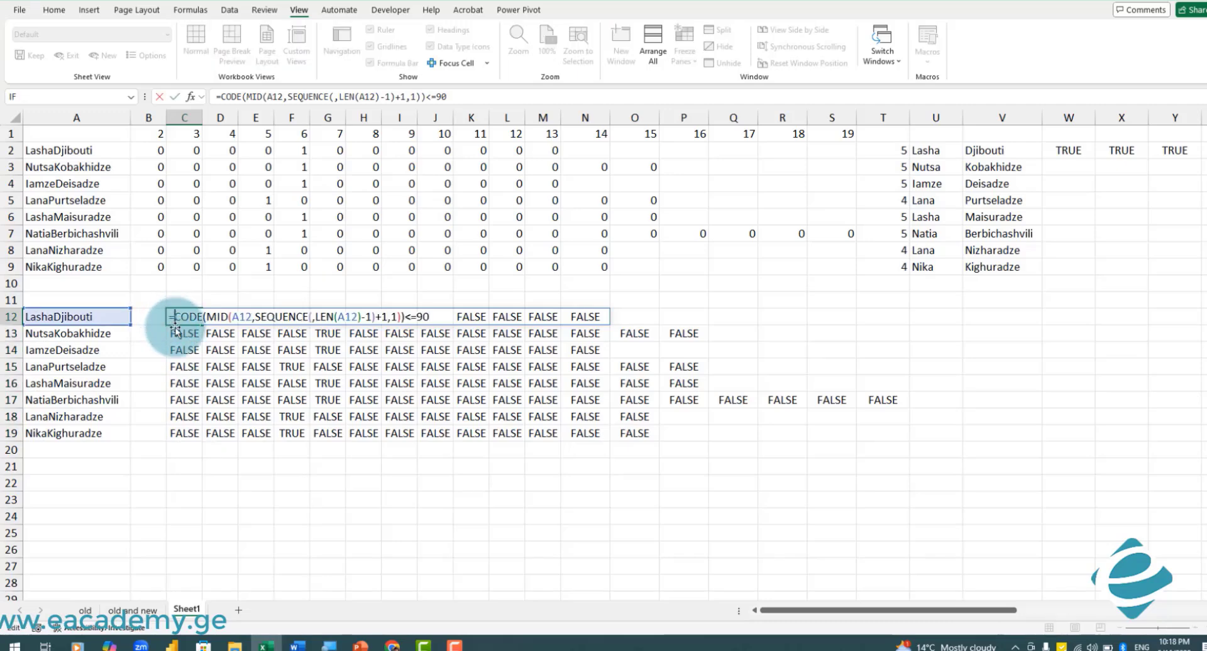
{"action": "type", "text": "match"}
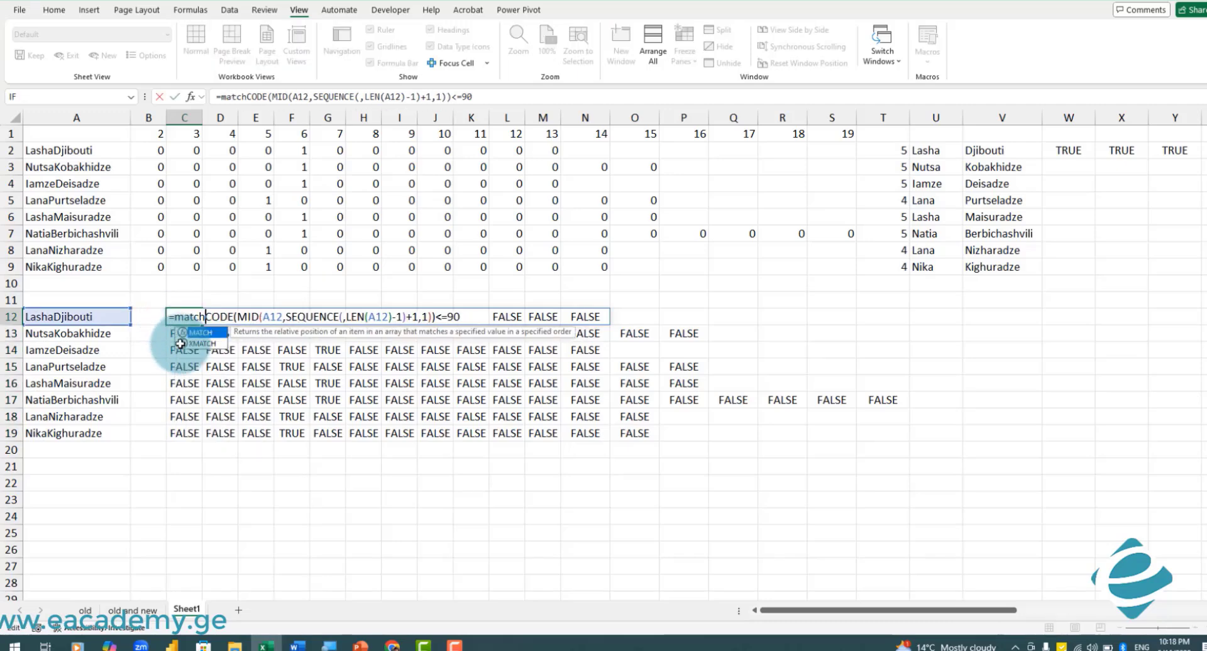
{"action": "type", "text": "(true"}
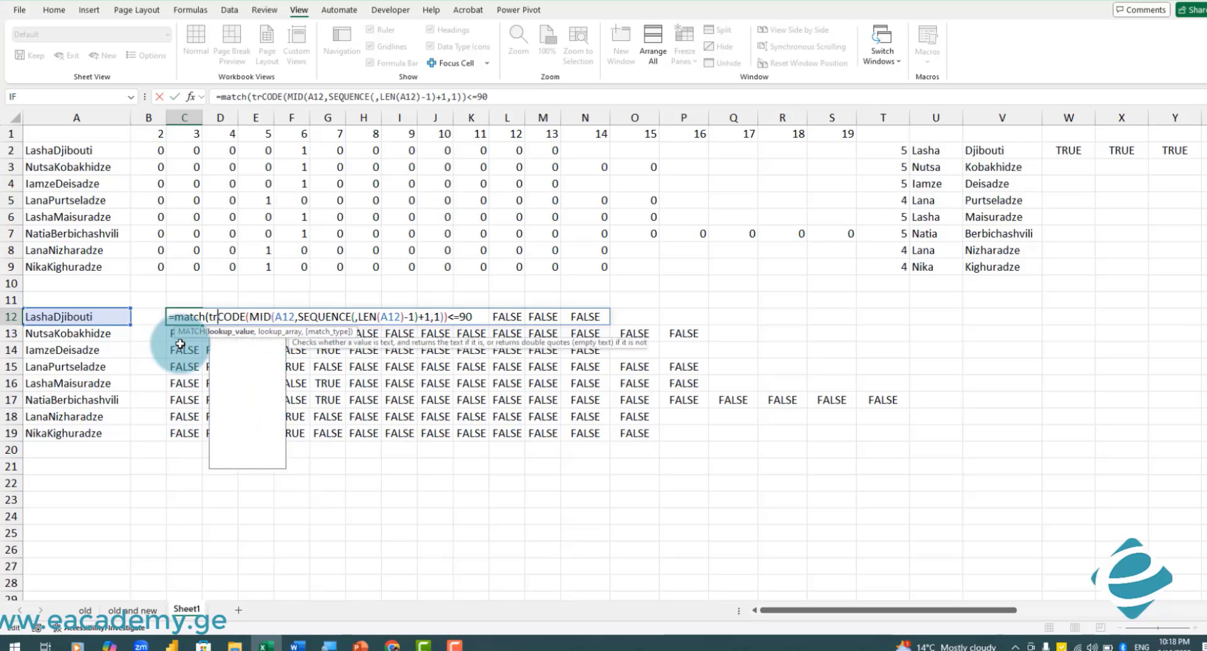
{"action": "type", "text": ","}
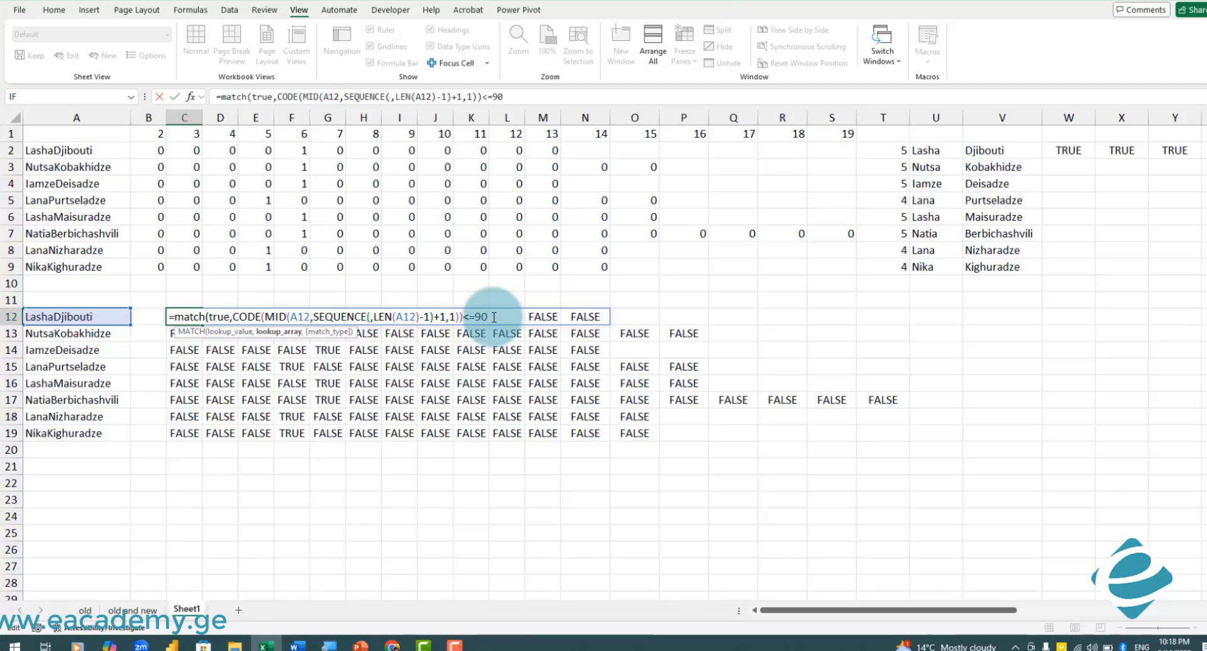
{"action": "type", "text": ",0"}
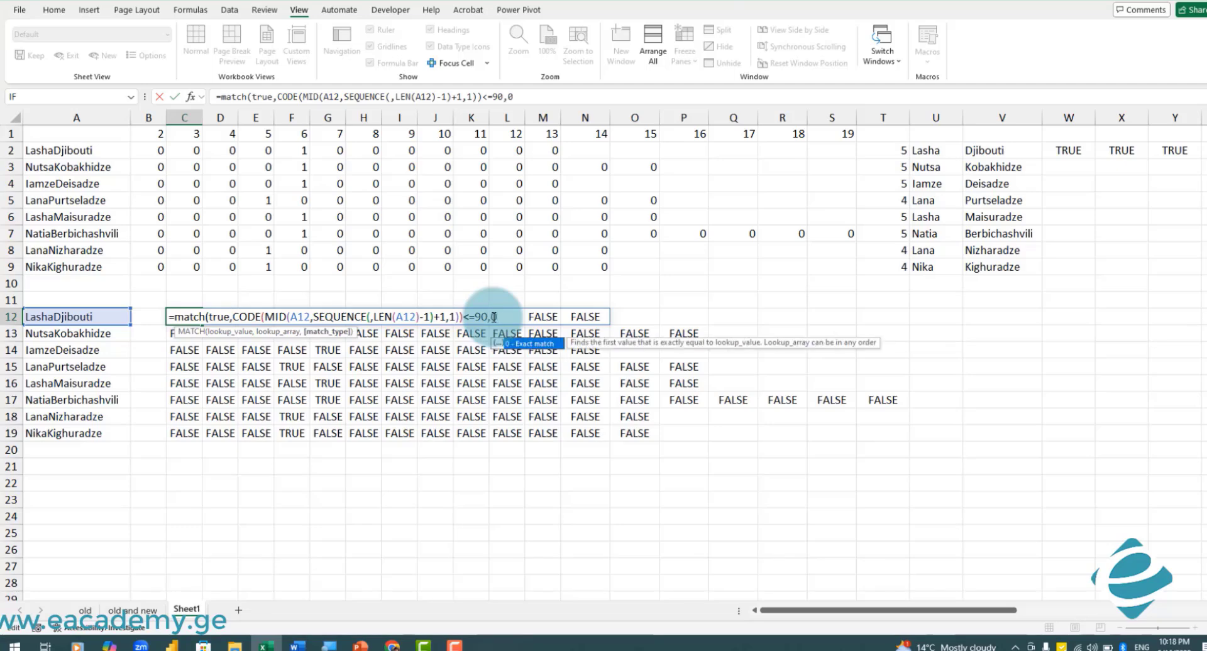
{"action": "type", "text": ")"}
{"action": "key", "text": "Return"}
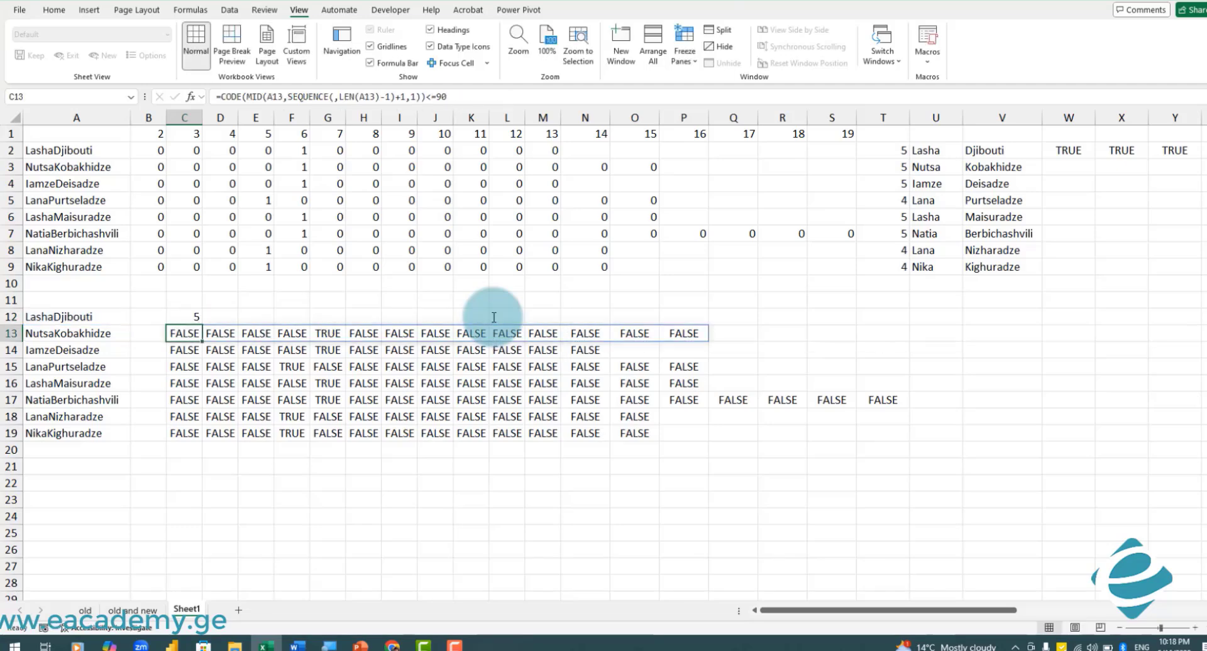
{"action": "left_click", "coordinate": [183, 316]}
{"action": "left_click_drag", "start_coordinate": [202, 324], "coordinate": [198, 435]}
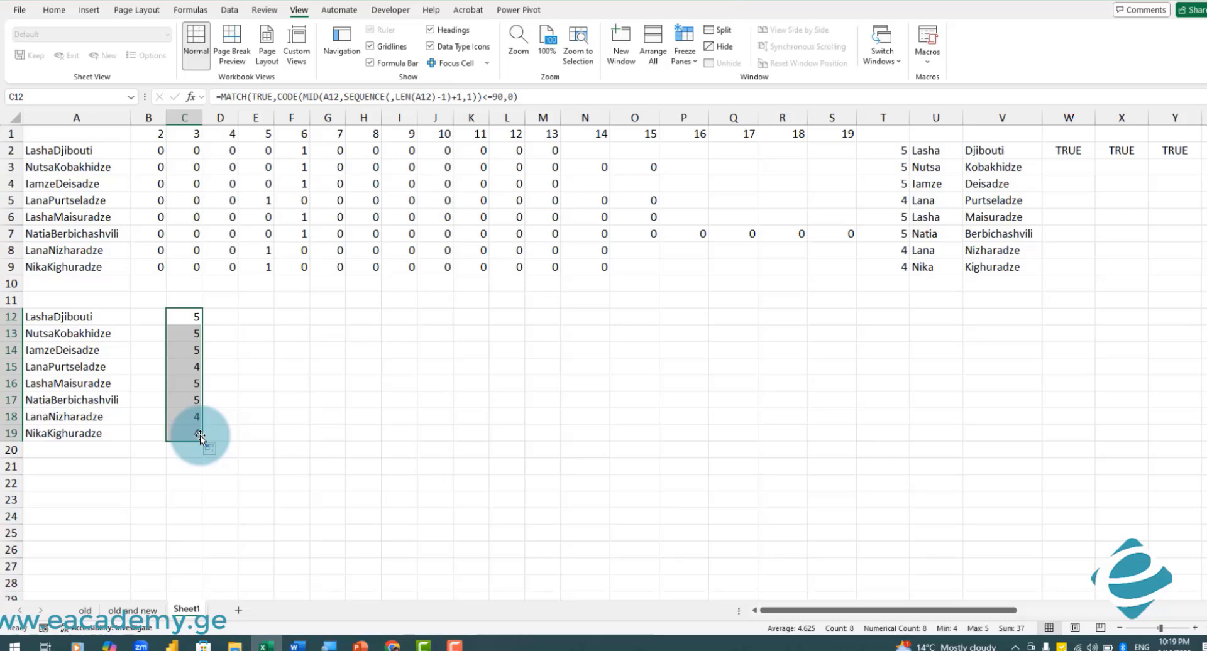
Extract the first names with =LEFT(A12,C12) in D12 and fill the formula down to D19.
{"action": "left_click", "coordinate": [213, 317]}
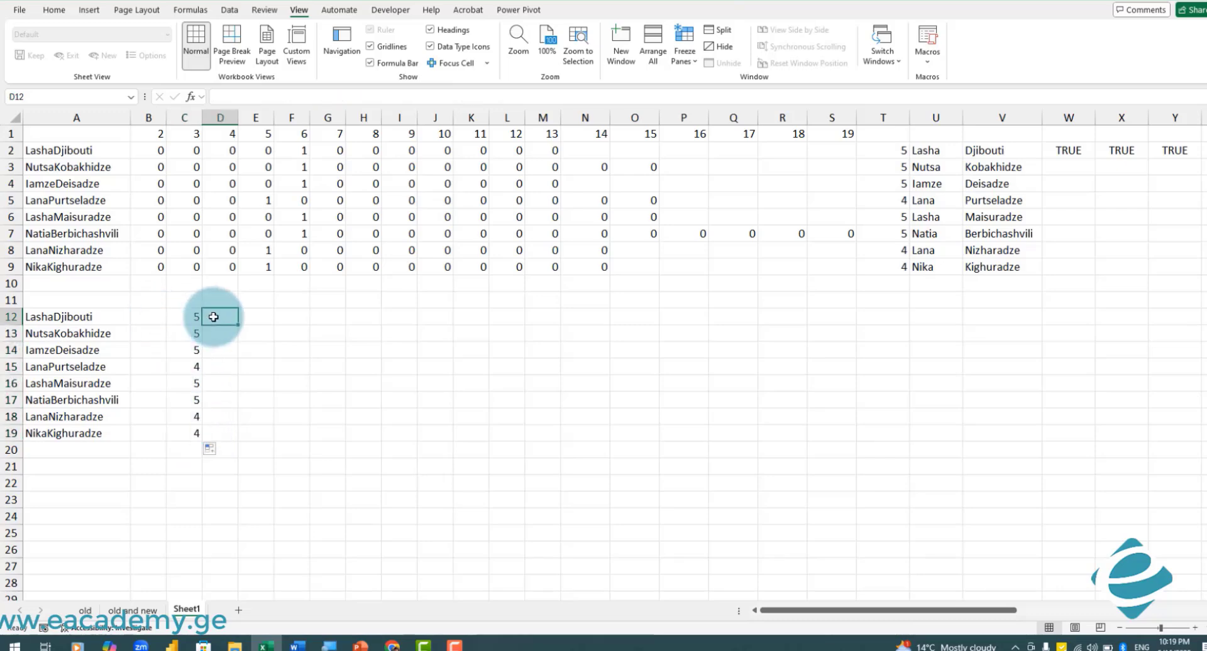
{"action": "type", "text": "=l"}
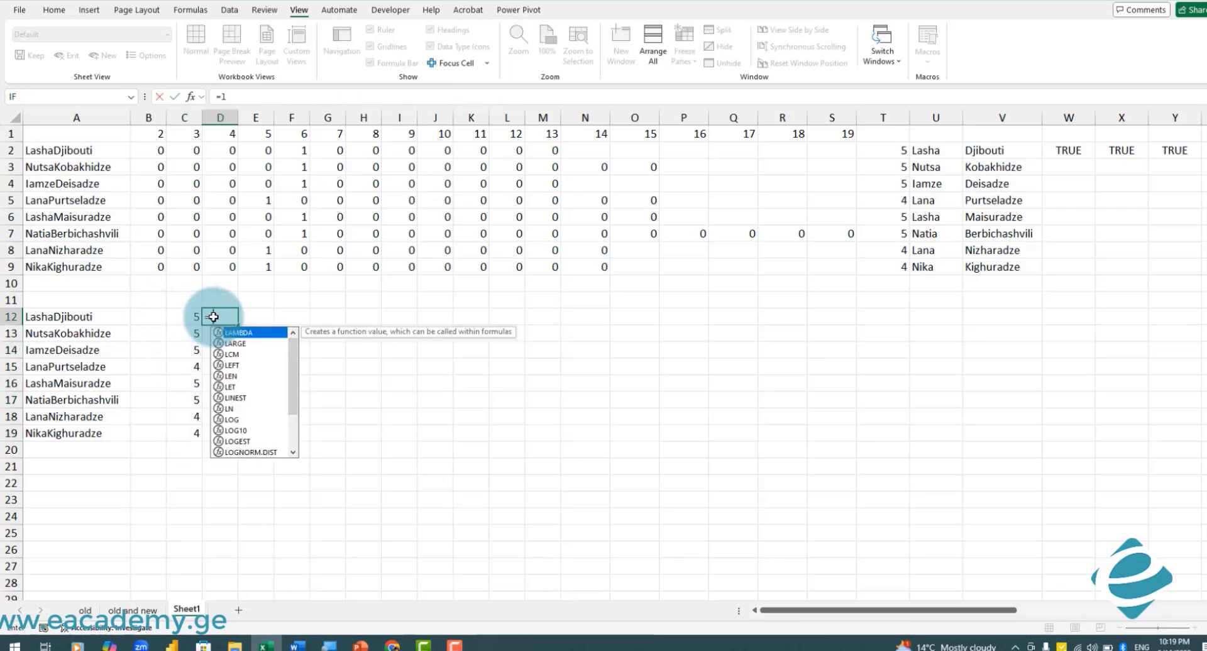
{"action": "type", "text": "ef"}
{"action": "key", "text": "Tab"}
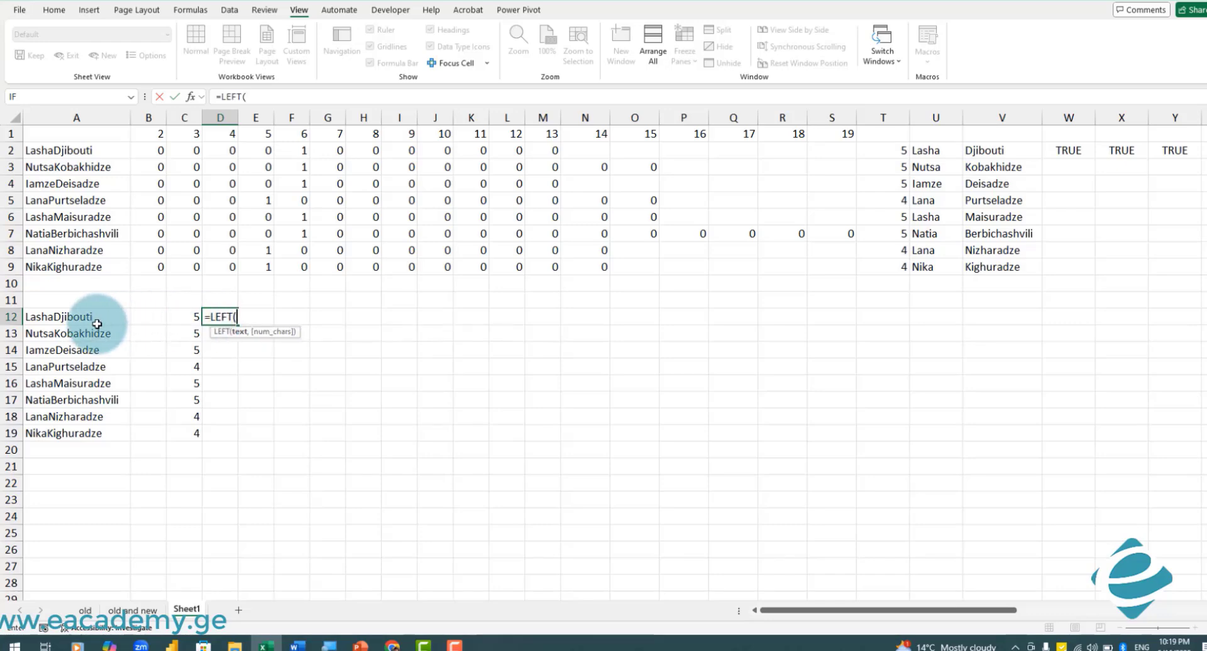
{"action": "left_click", "coordinate": [195, 98]}
{"action": "left_click", "coordinate": [69, 316]}
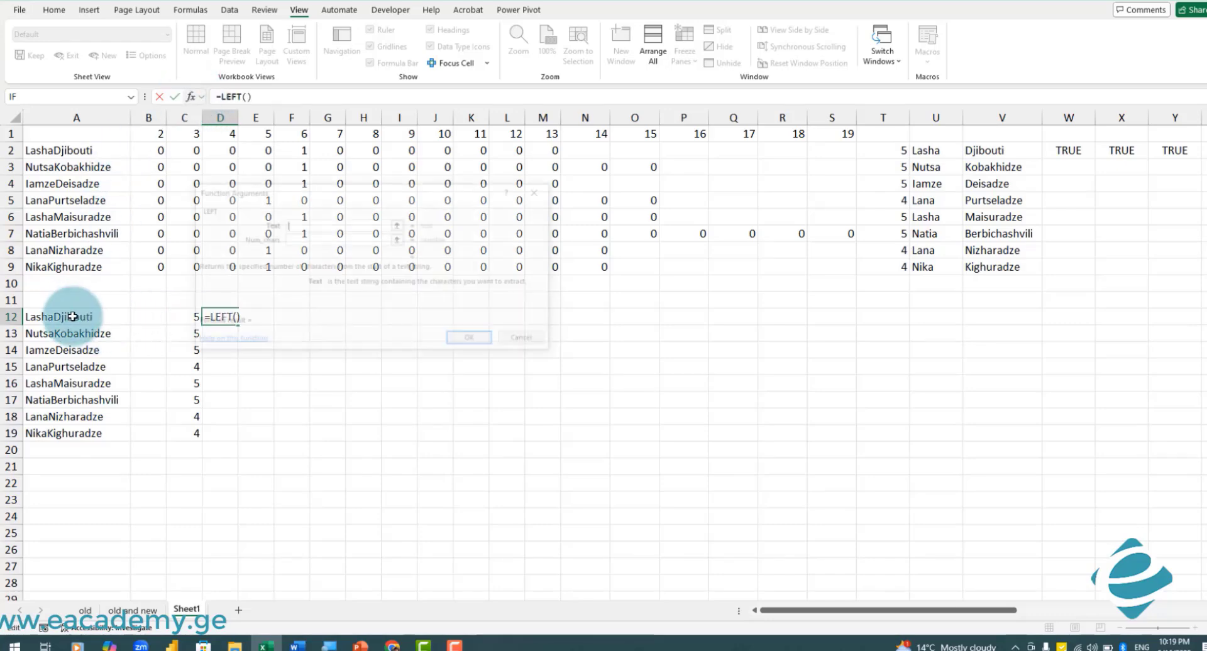
{"action": "key", "text": "Tab"}
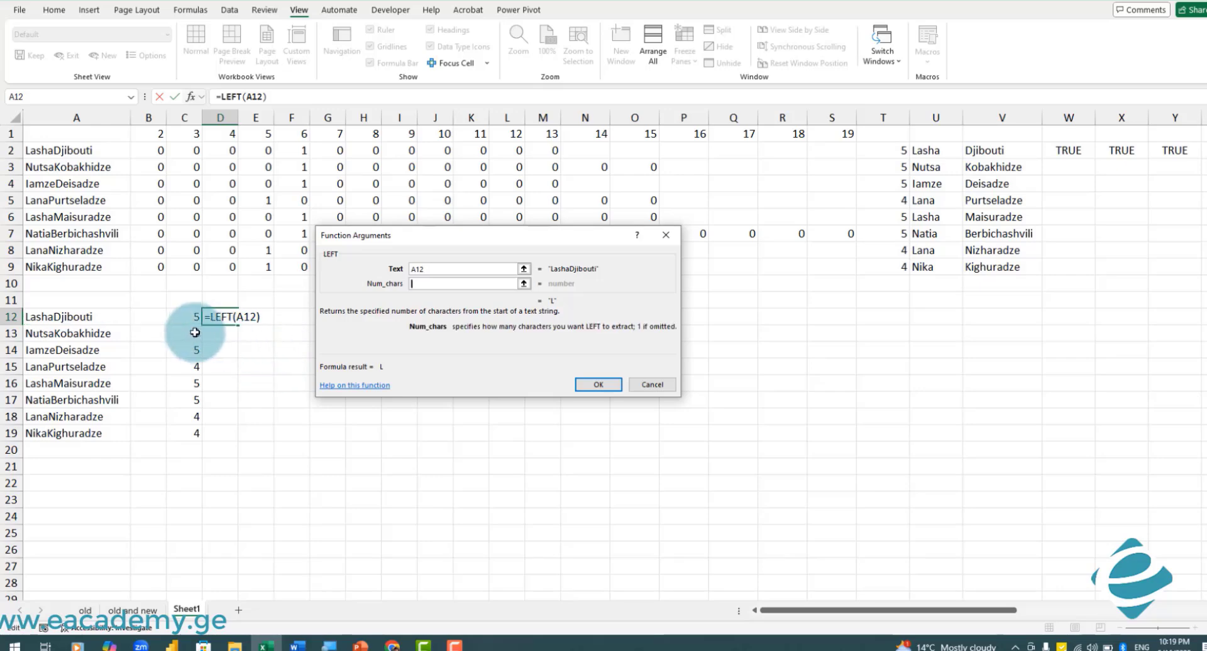
{"action": "key", "text": "Return"}
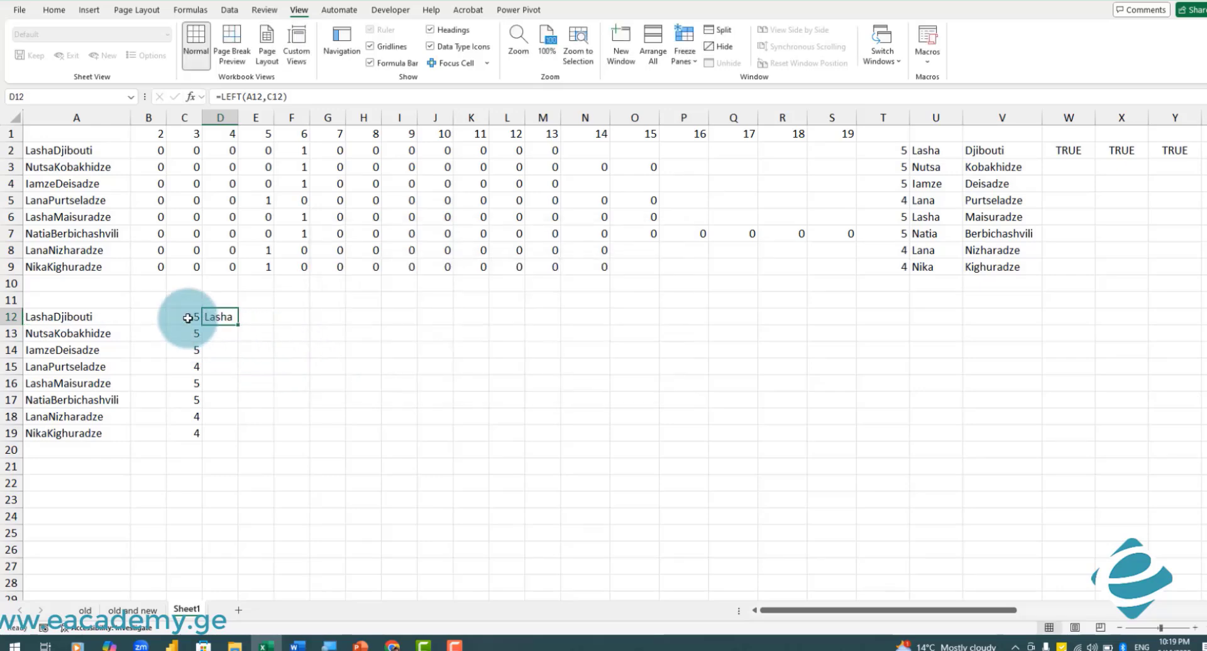
{"action": "left_click_drag", "start_coordinate": [238, 325], "coordinate": [240, 438]}
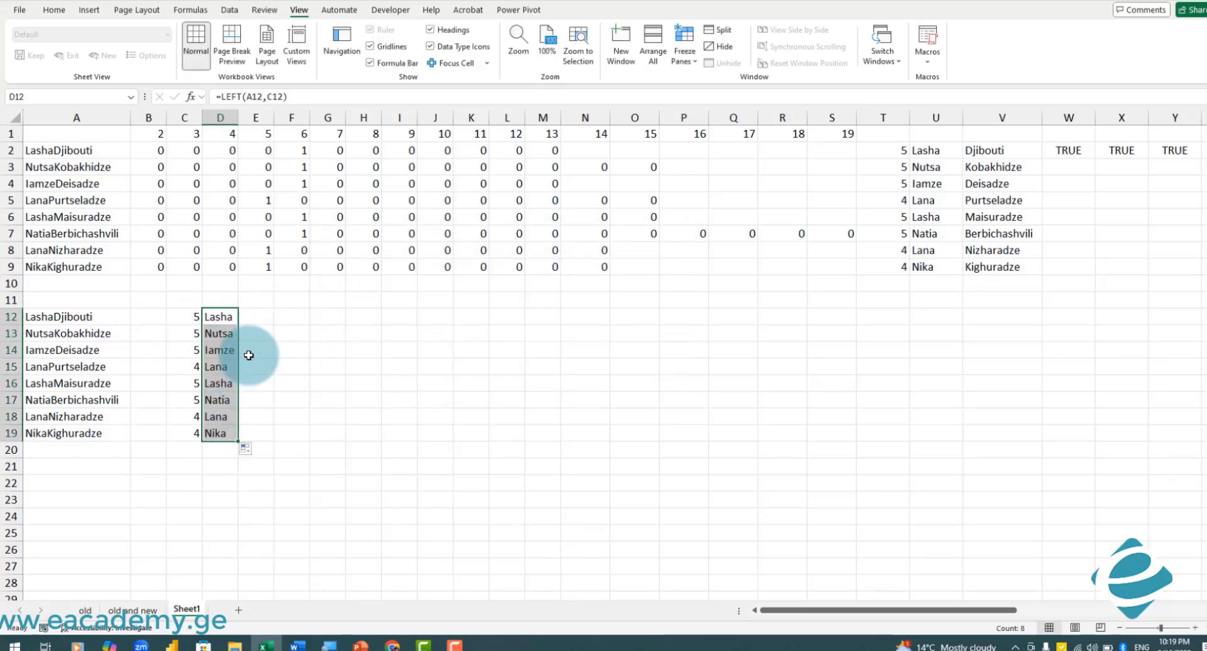
Extract the surnames with =SUBSTITUTE(A12,D12,"") in E12 and fill the formula down to E19.
{"action": "left_click", "coordinate": [259, 312]}
{"action": "type", "text": "="}
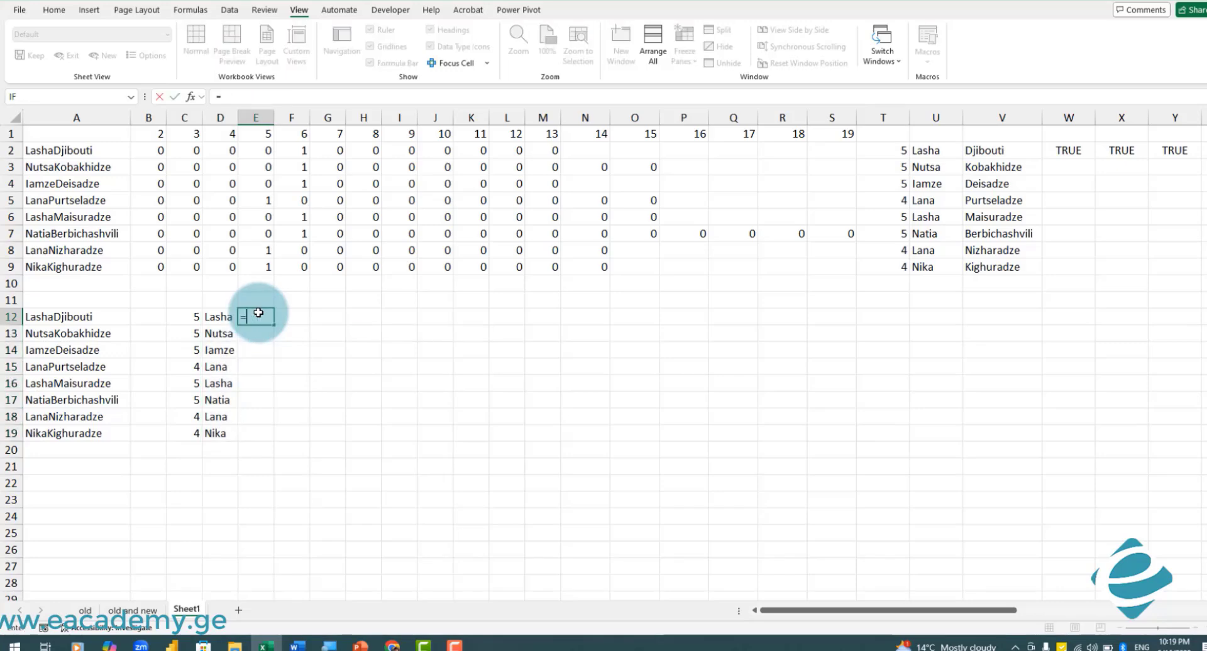
{"action": "type", "text": "SUBSTITUTE("}
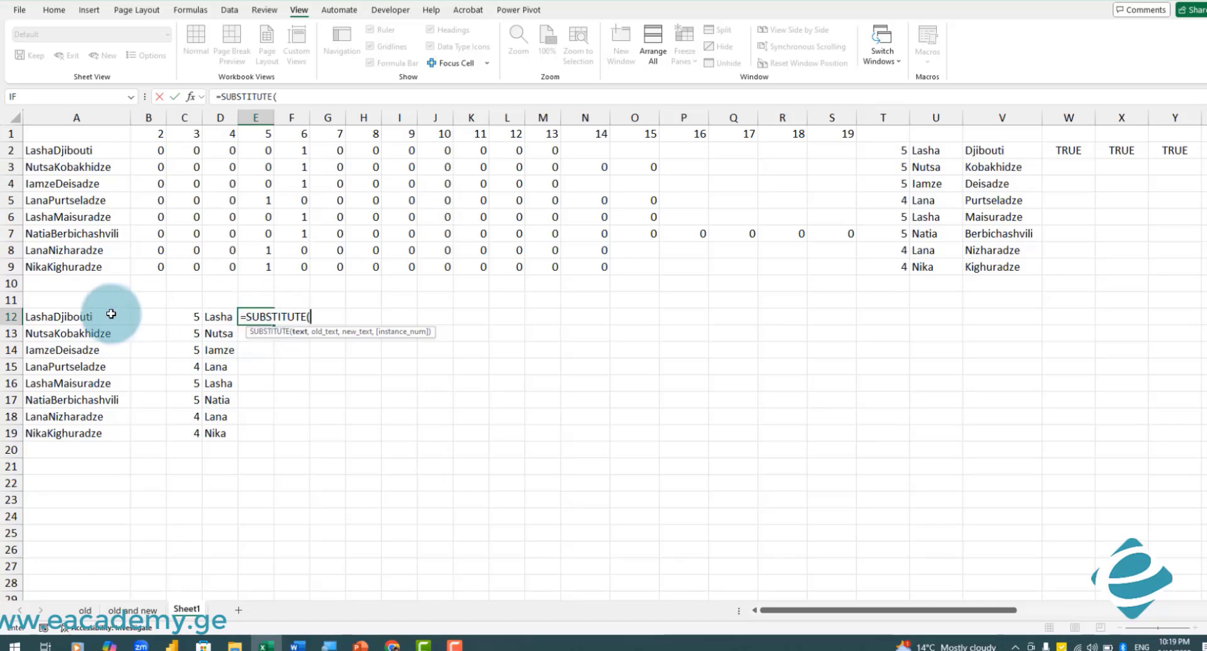
{"action": "left_click", "coordinate": [99, 318]}
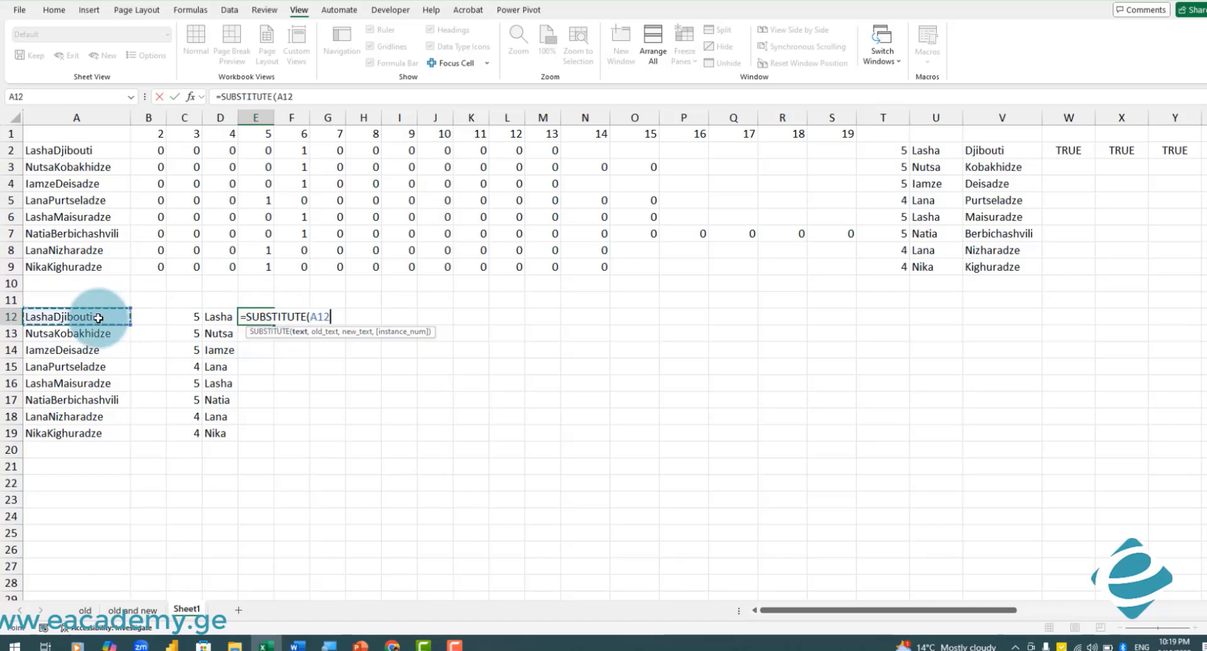
{"action": "type", "text": ","}
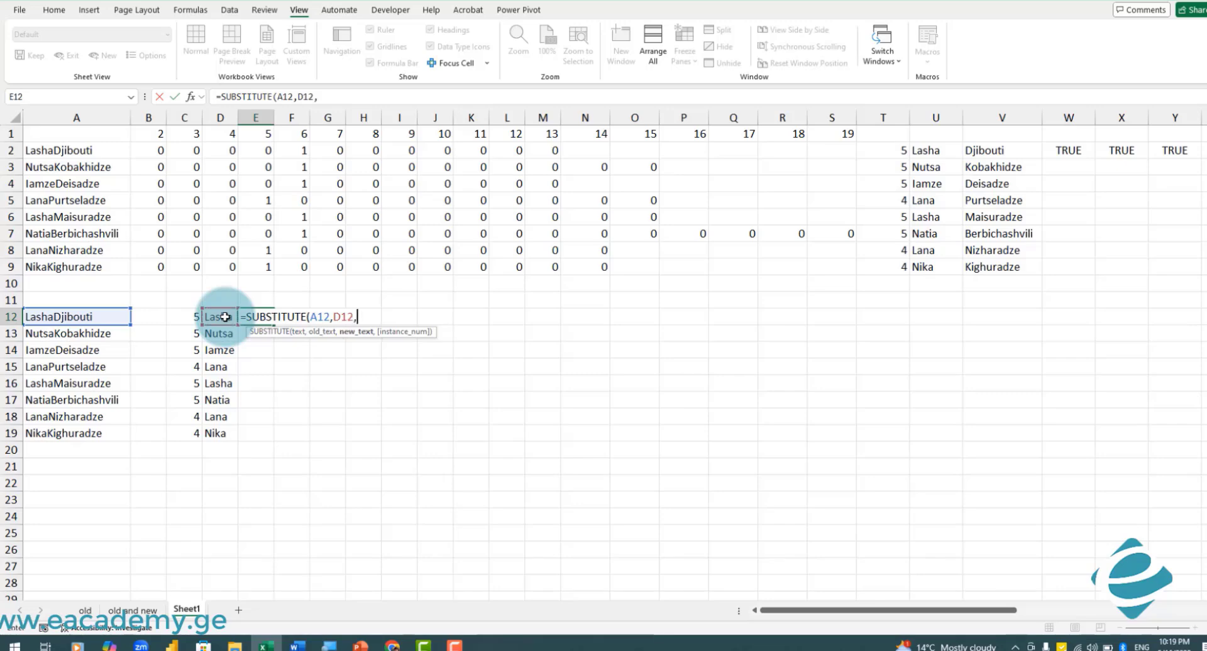
{"action": "type", "text": ",\"\")"}
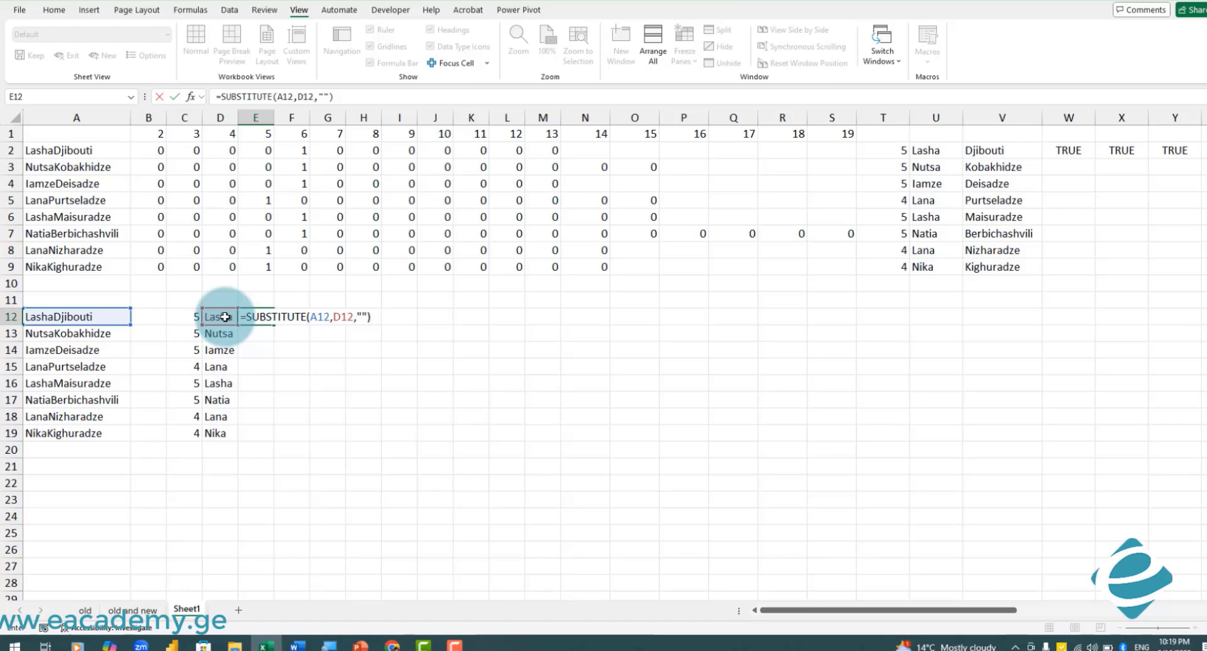
{"action": "key", "text": "Return"}
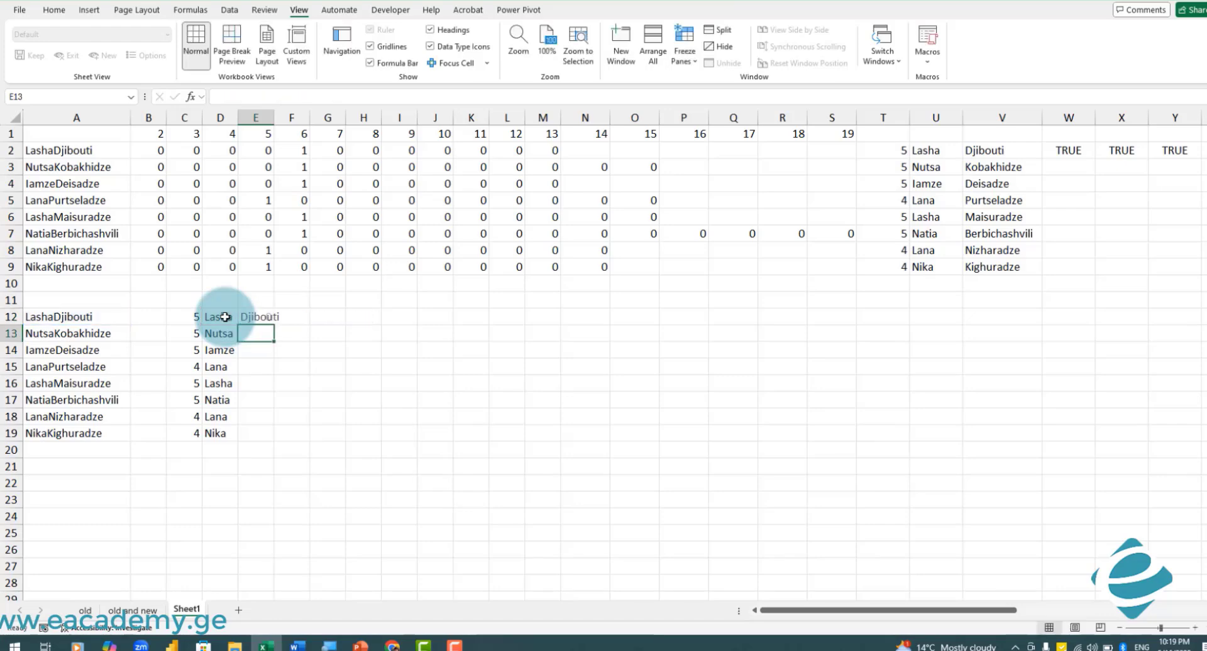
{"action": "left_click", "coordinate": [258, 319]}
{"action": "left_click_drag", "start_coordinate": [275, 326], "coordinate": [276, 440]}
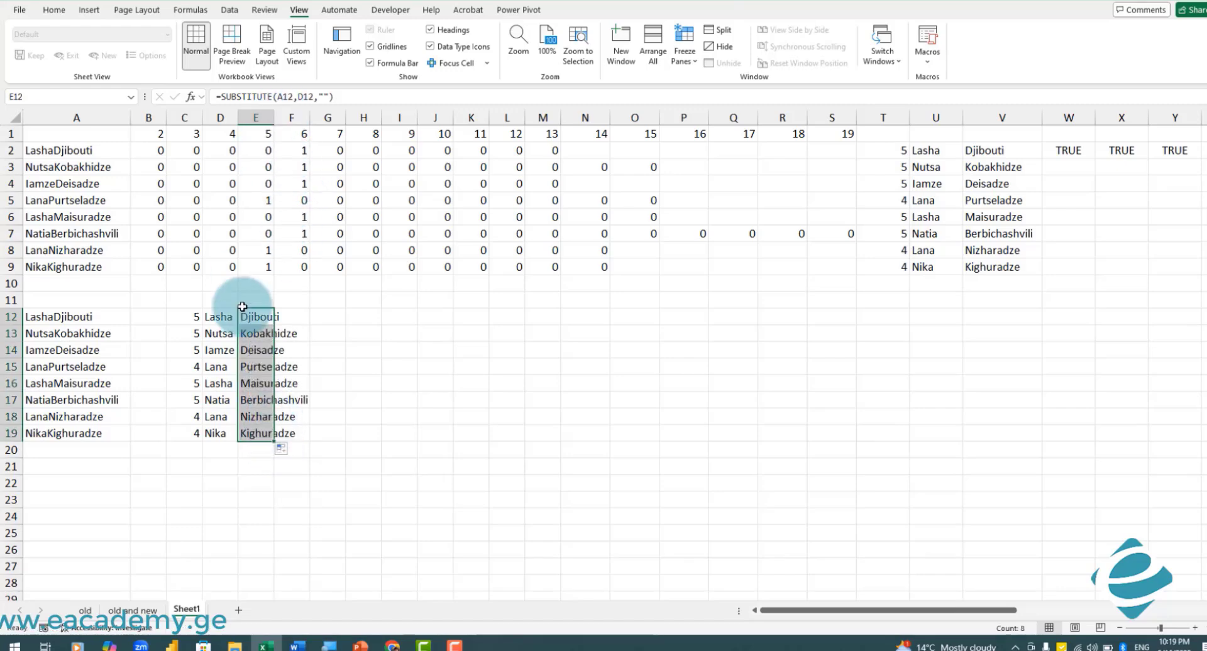
Move the block C12:E19 one column over so that it occupies B12:D19.
{"action": "left_click_drag", "start_coordinate": [184, 317], "coordinate": [228, 444]}
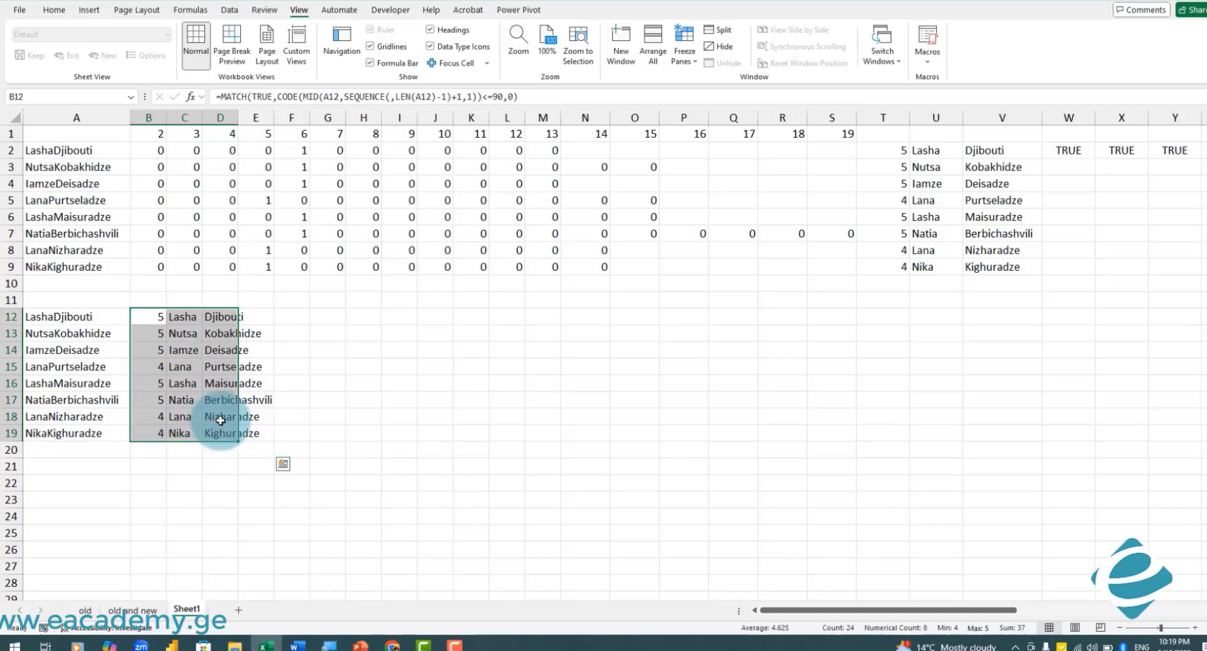
{"action": "left_click", "coordinate": [192, 334]}
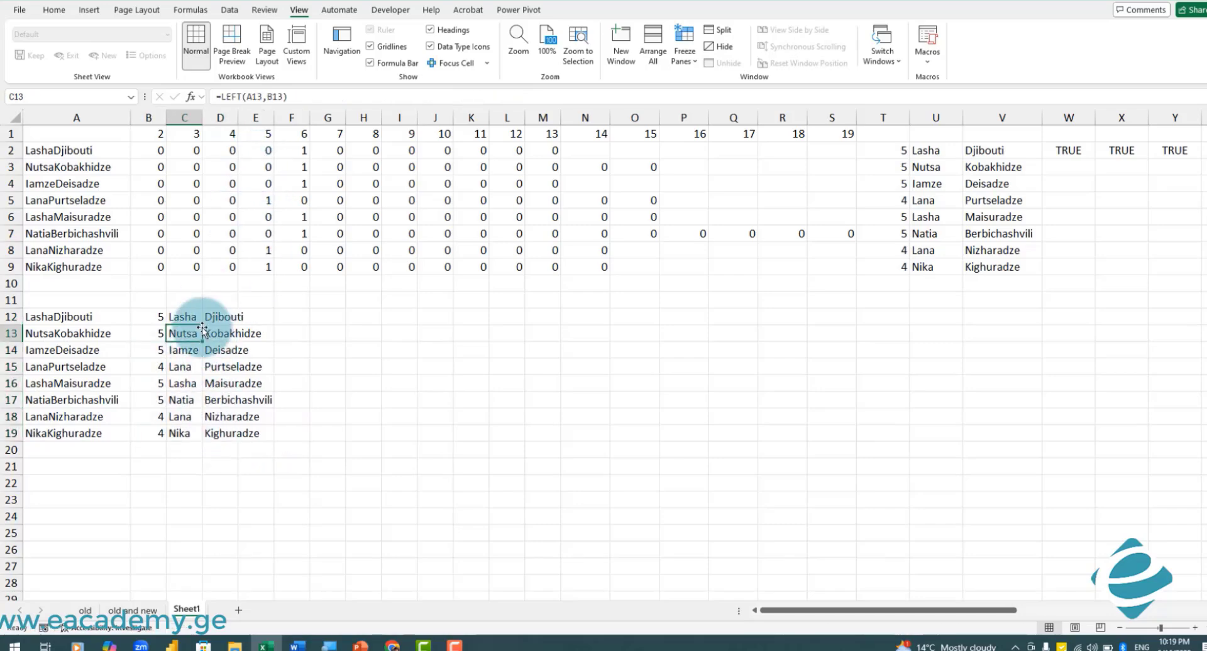